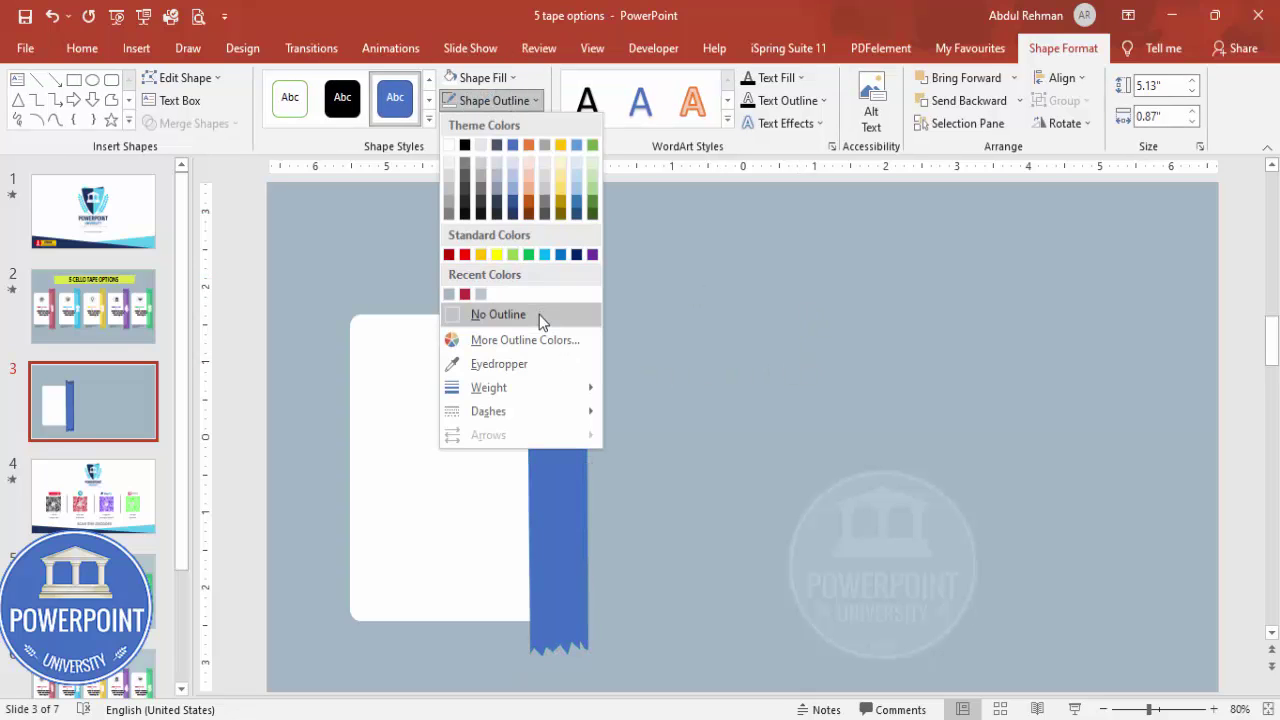
Fill the tape strip with standard green at 30% transparency and fit the slide to the window.
left_click(497, 80)
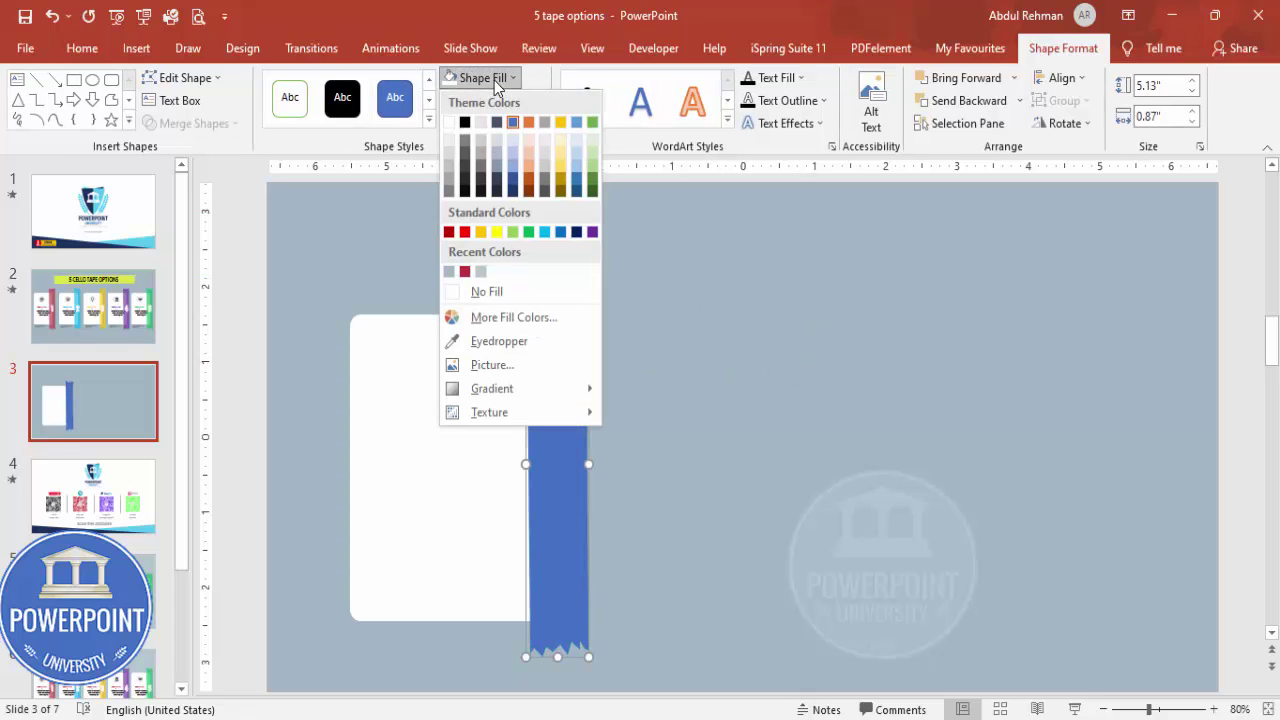
left_click(527, 235)
left_click(547, 387)
right_click(547, 387)
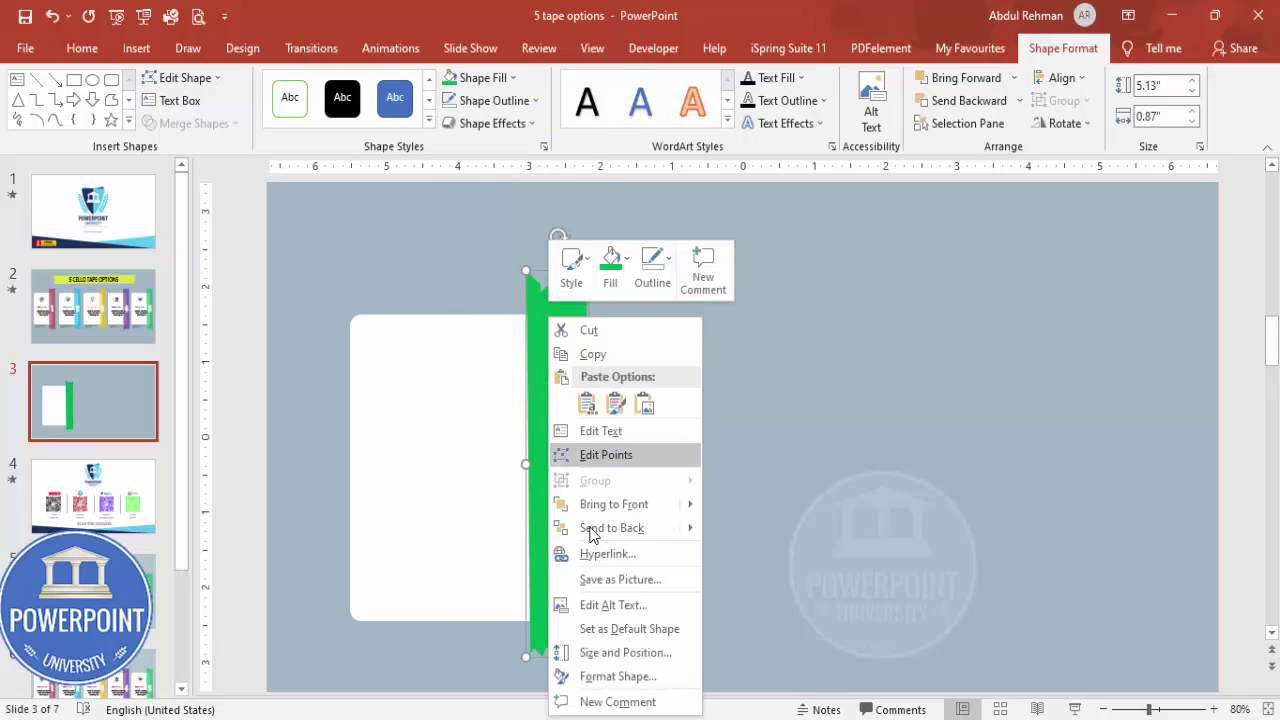
left_click(616, 677)
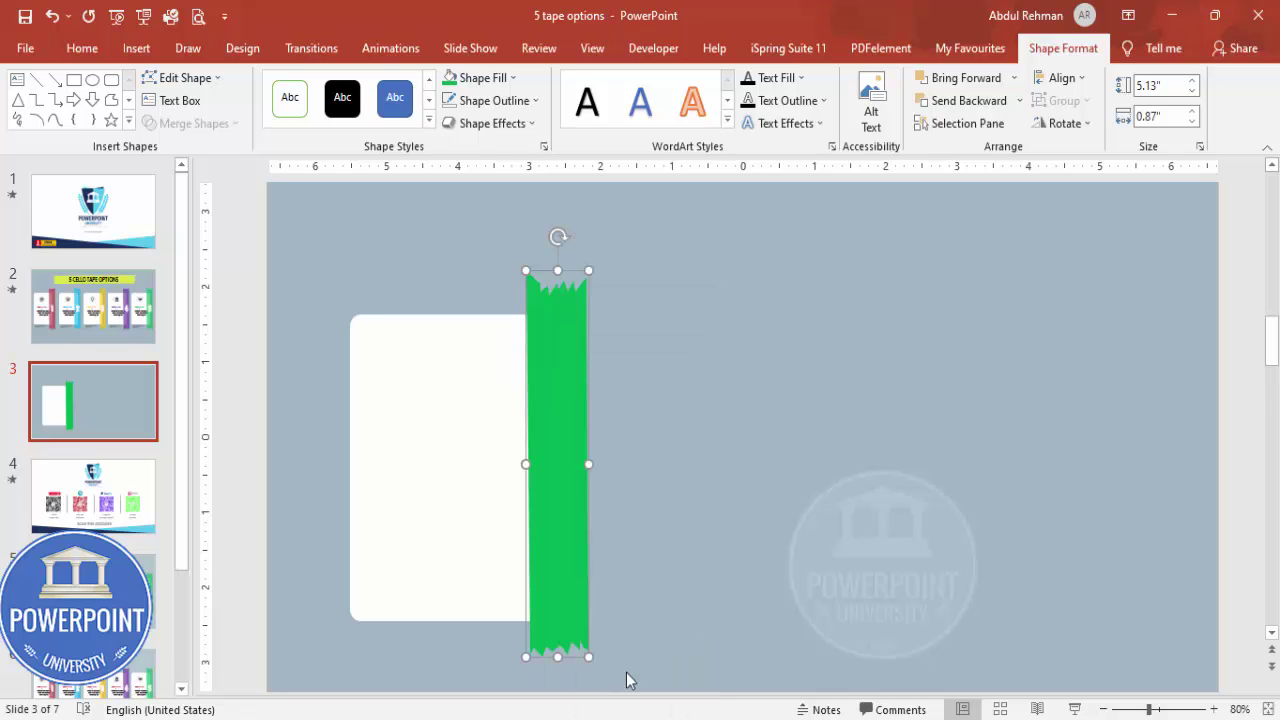
left_click(1239, 490)
left_click(1240, 491)
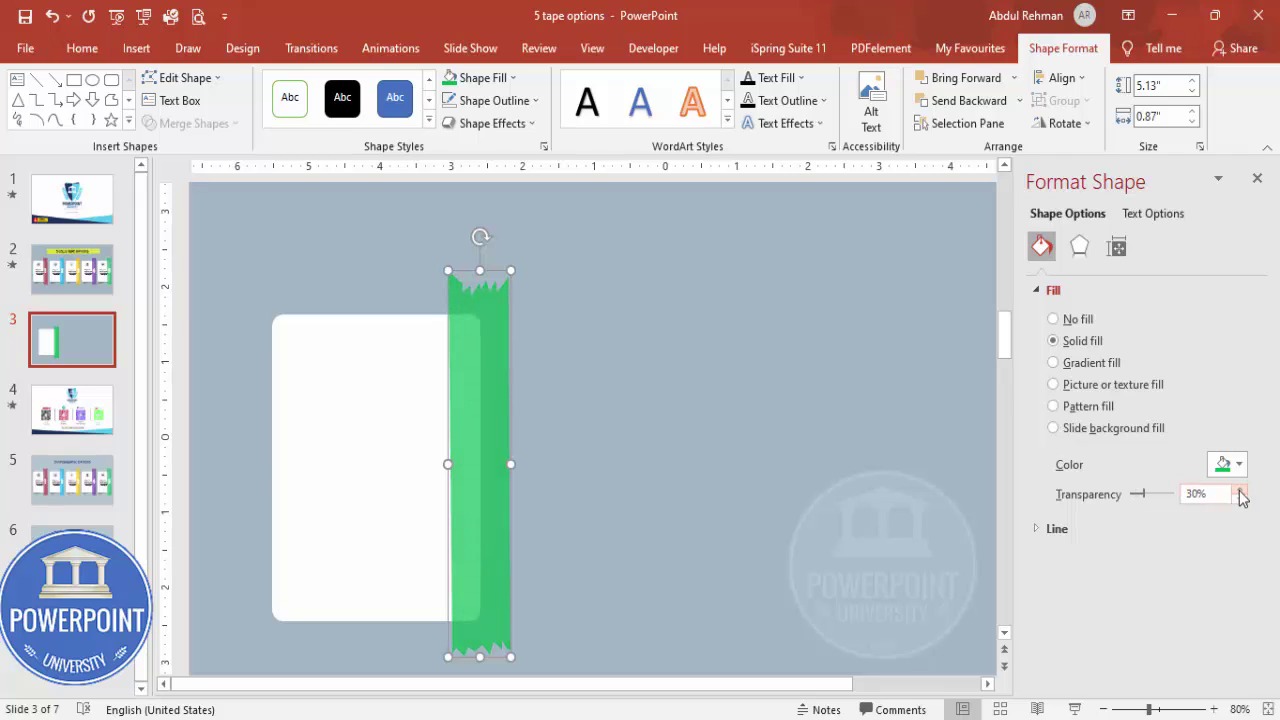
left_click(574, 483)
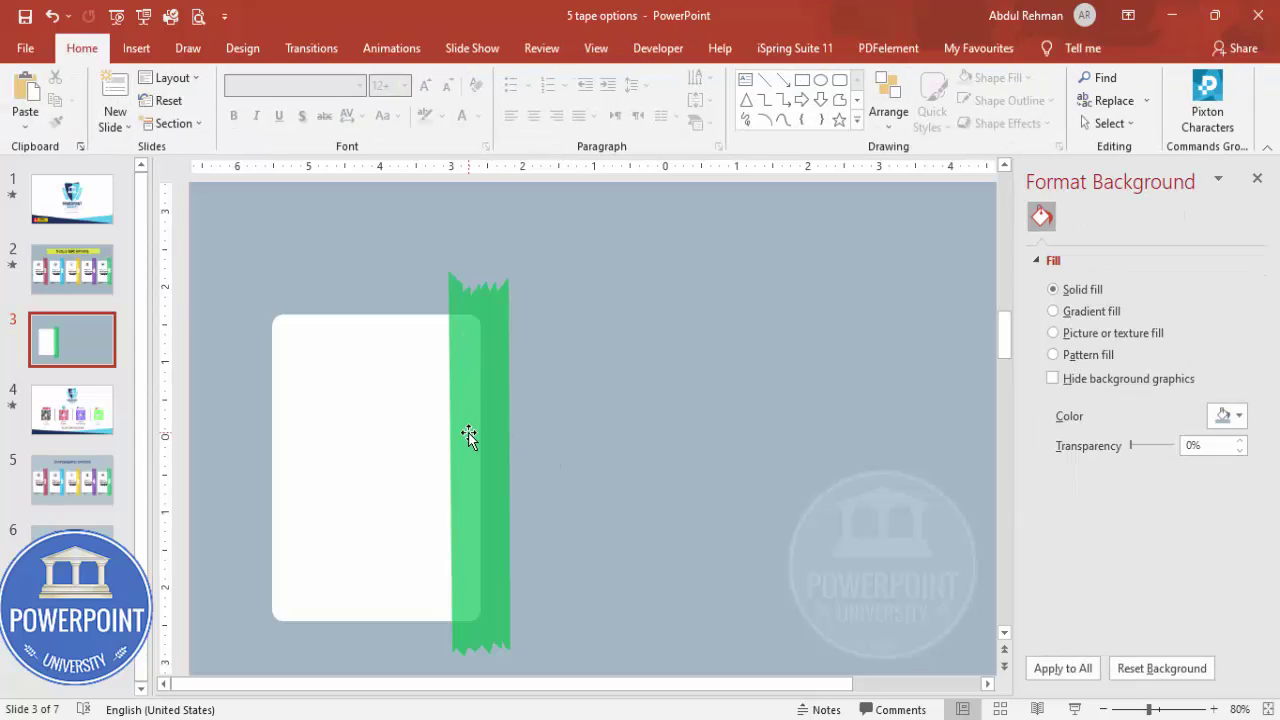
left_click(1266, 709)
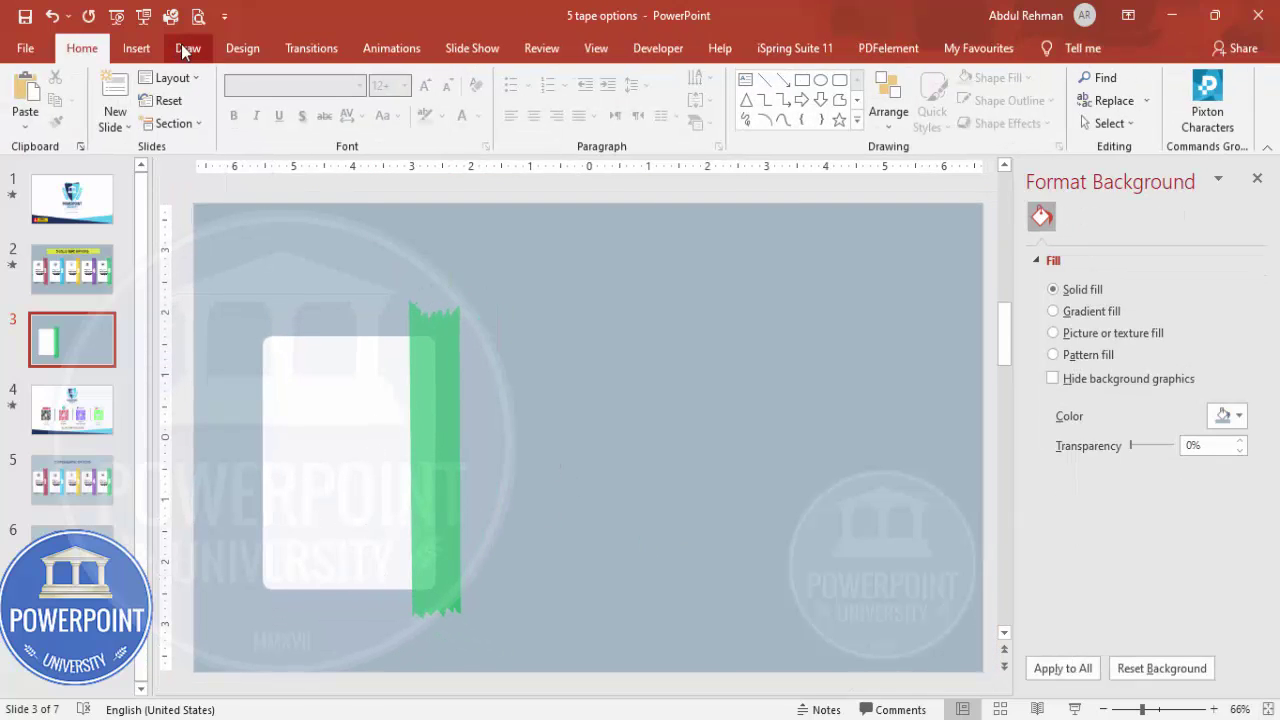
Draw a rectangle across the bottom edge of the card.
left_click(140, 48)
left_click(300, 110)
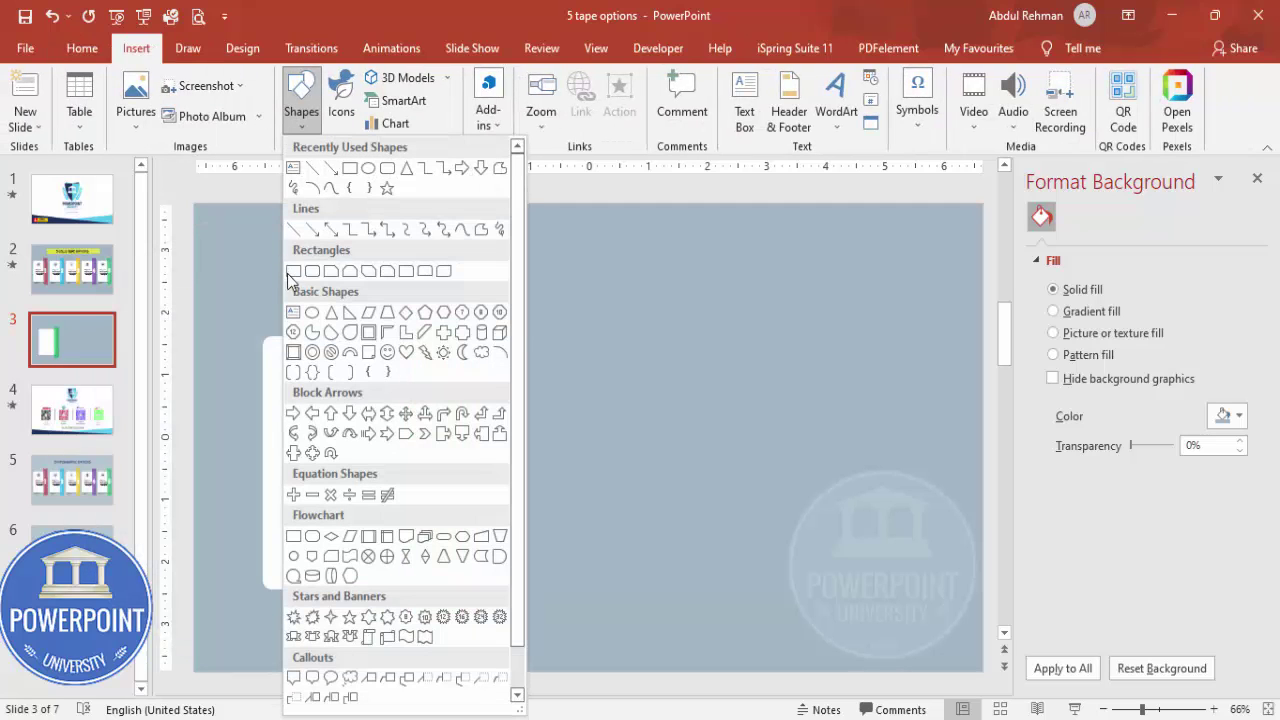
left_click(289, 271)
left_click_drag(426, 524, 260, 604)
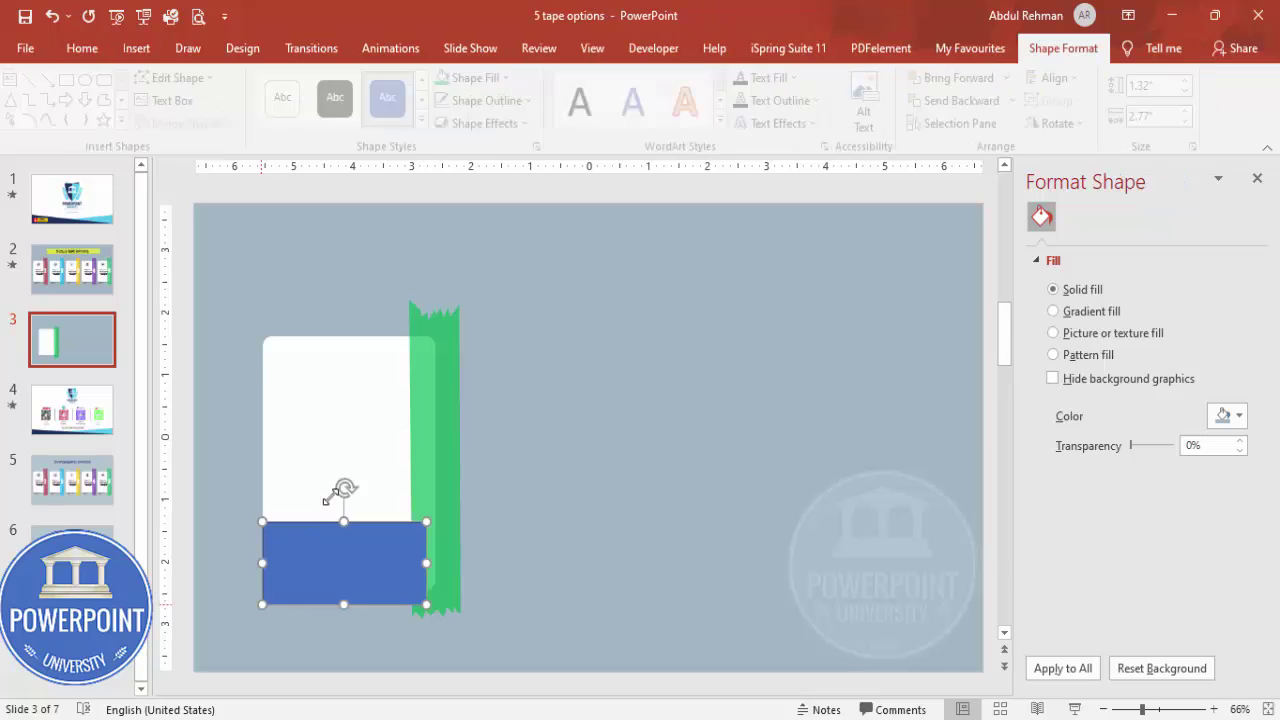
Give the rectangle no outline and a black fill at 50% transparency.
left_click(527, 100)
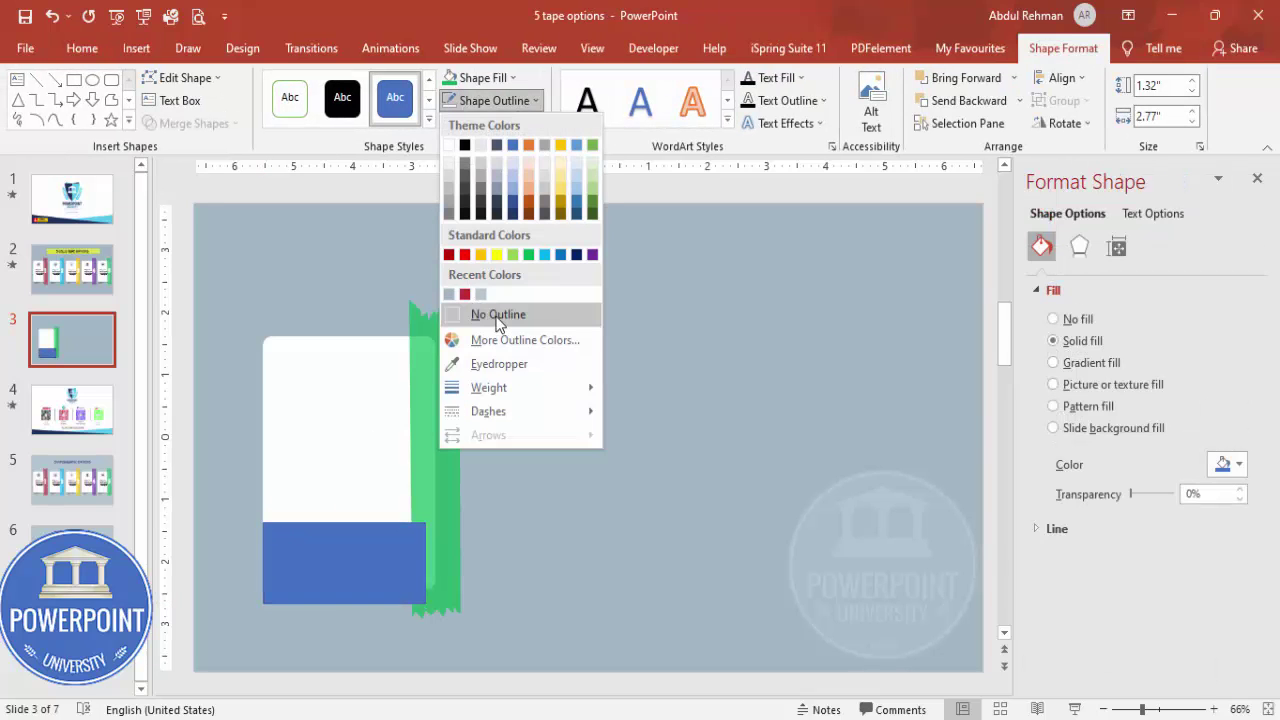
left_click(486, 315)
left_click(474, 78)
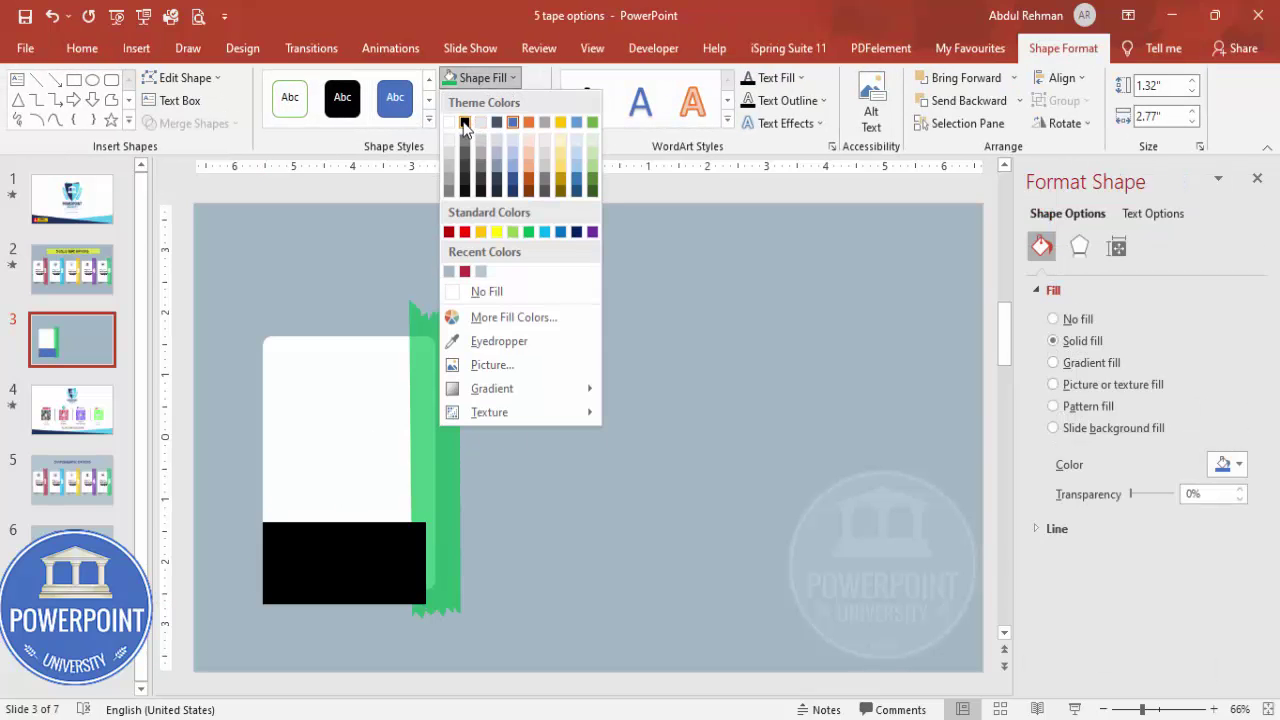
left_click(464, 122)
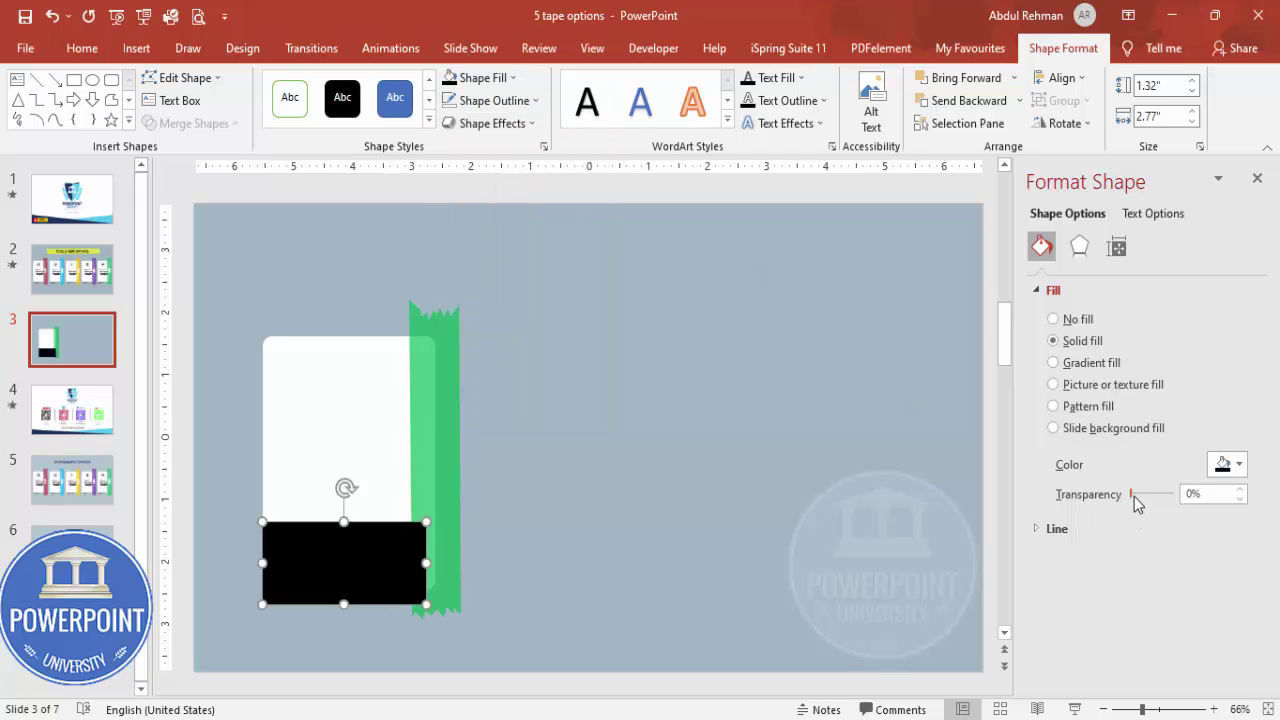
left_click_drag(1137, 505, 1157, 505)
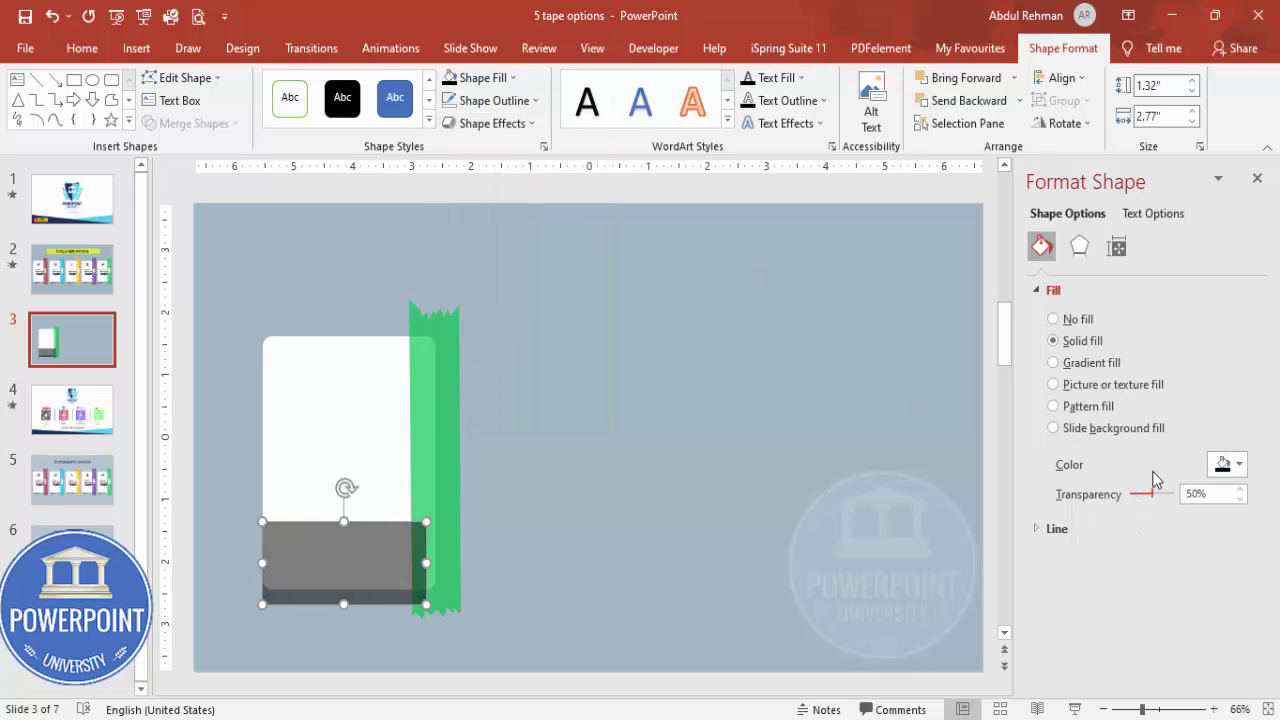
Set the rectangle's soft edges to 14 pt.
left_click(1079, 250)
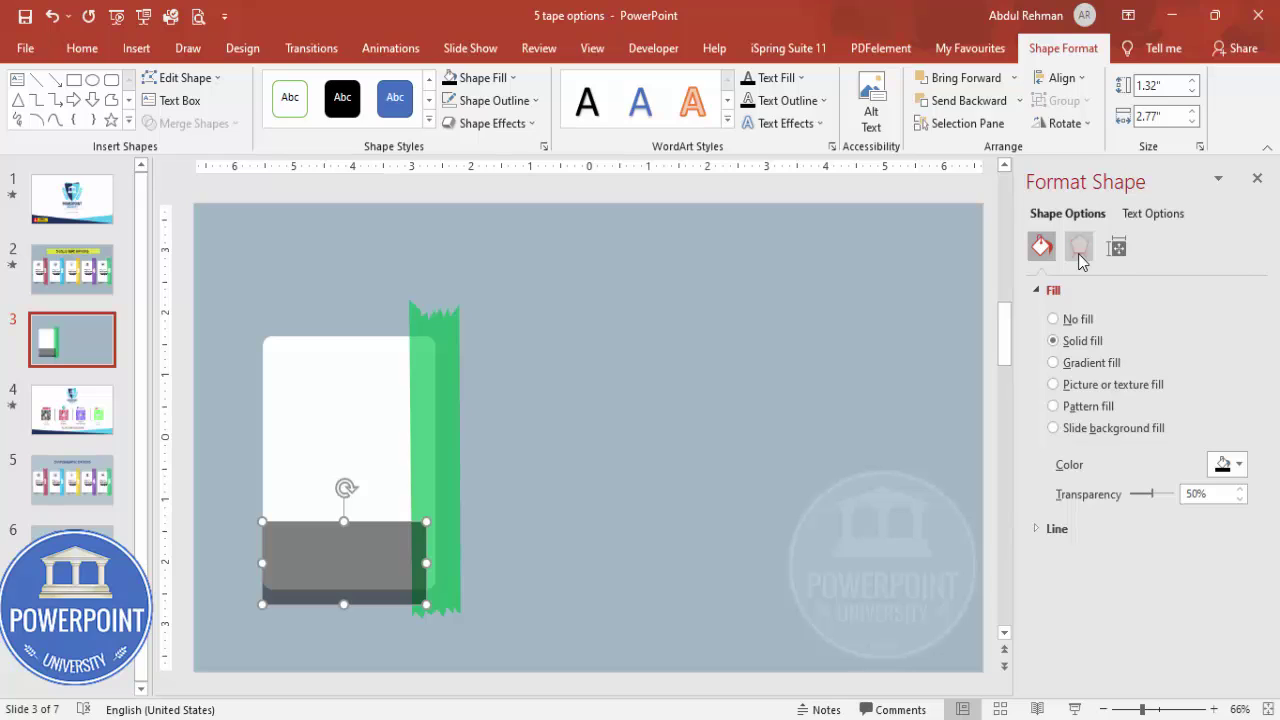
left_click(1112, 368)
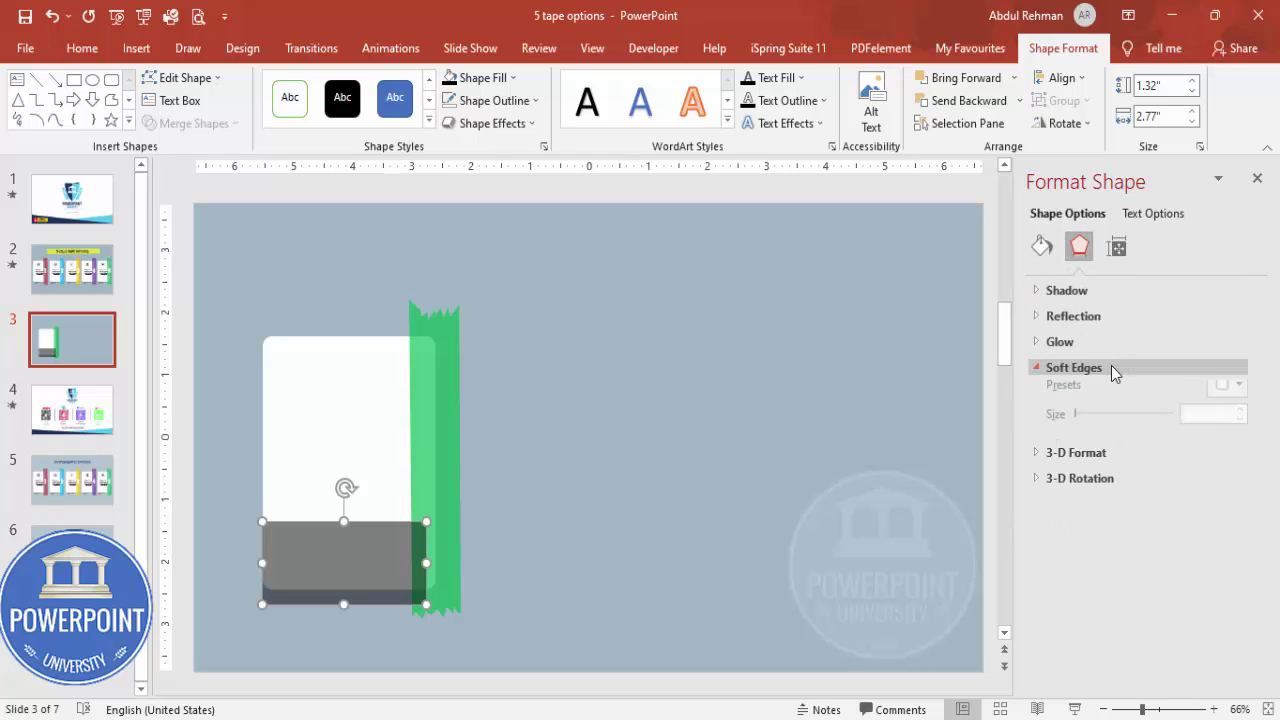
left_click(1241, 419)
left_click(1241, 419)
left_click(1241, 419)
left_click(1241, 419)
left_click(1241, 419)
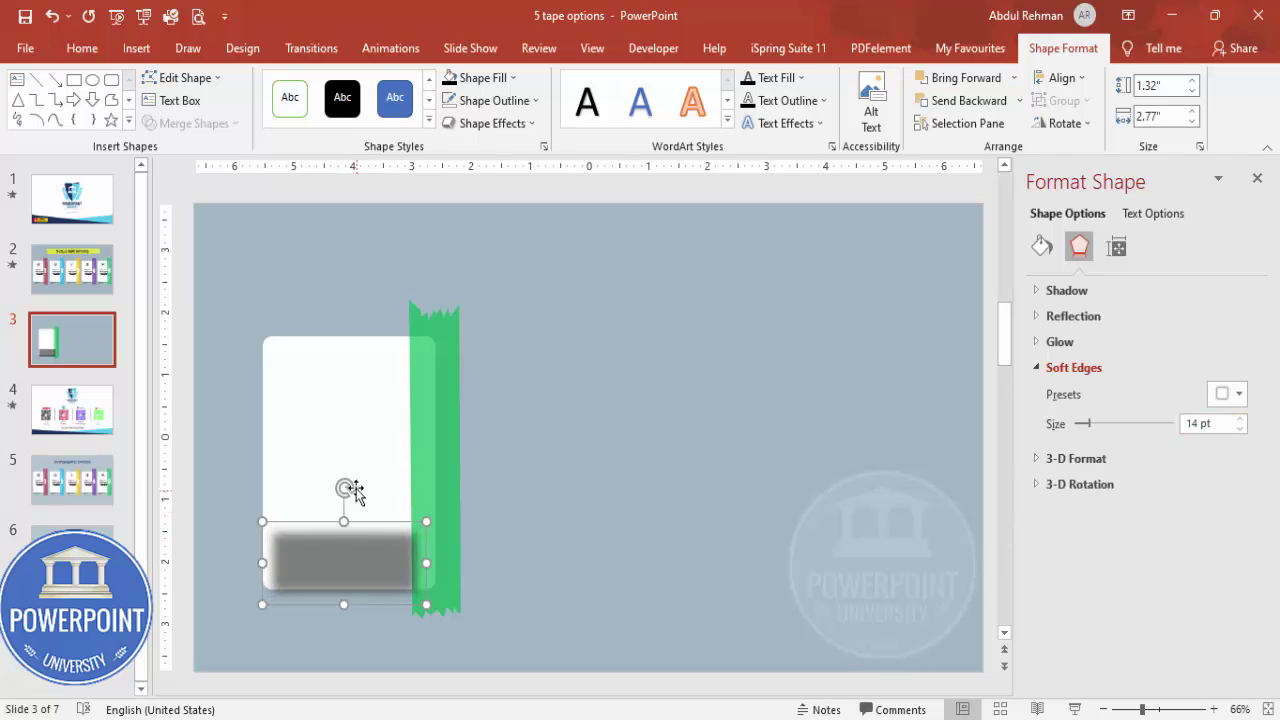
Tilt the grey rectangle slightly, nudge it down, and send it behind the card.
left_click_drag(344, 487, 331, 491)
mouse_move(343, 543)
left_mouse_down()
mouse_move(340, 560)
mouse_move(352, 553)
left_mouse_up()
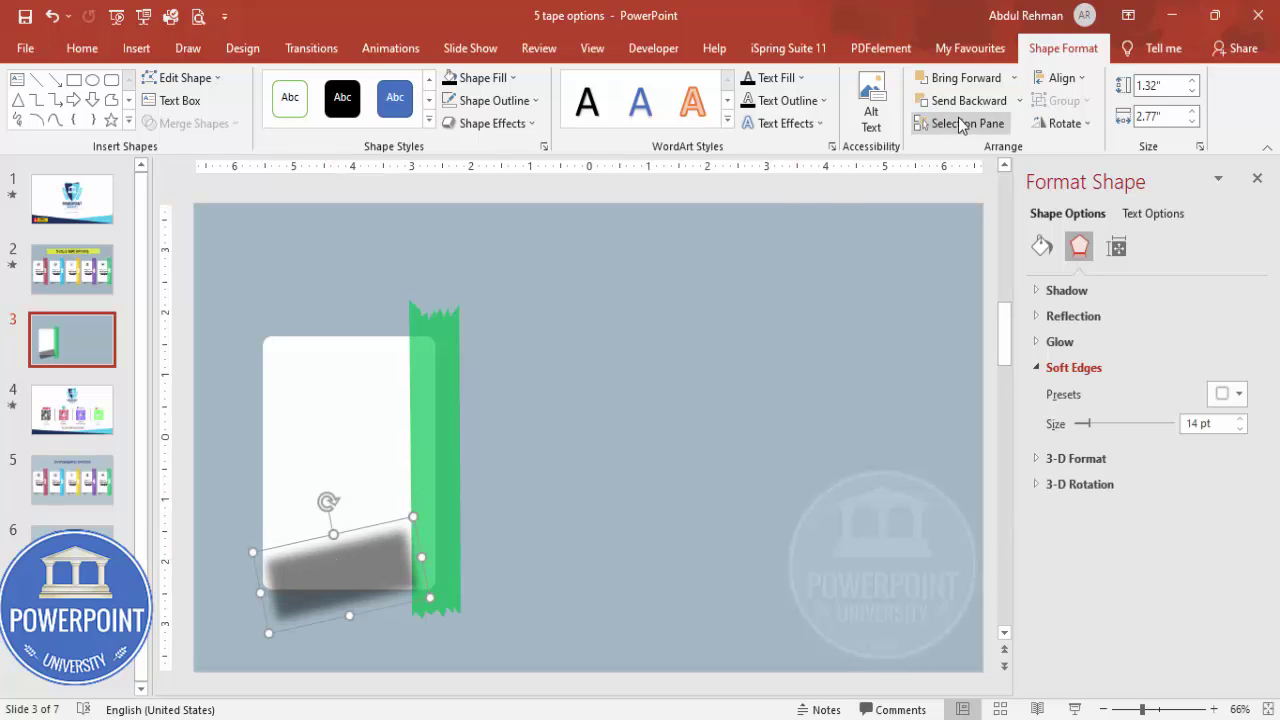
left_click(1019, 100)
left_click(985, 157)
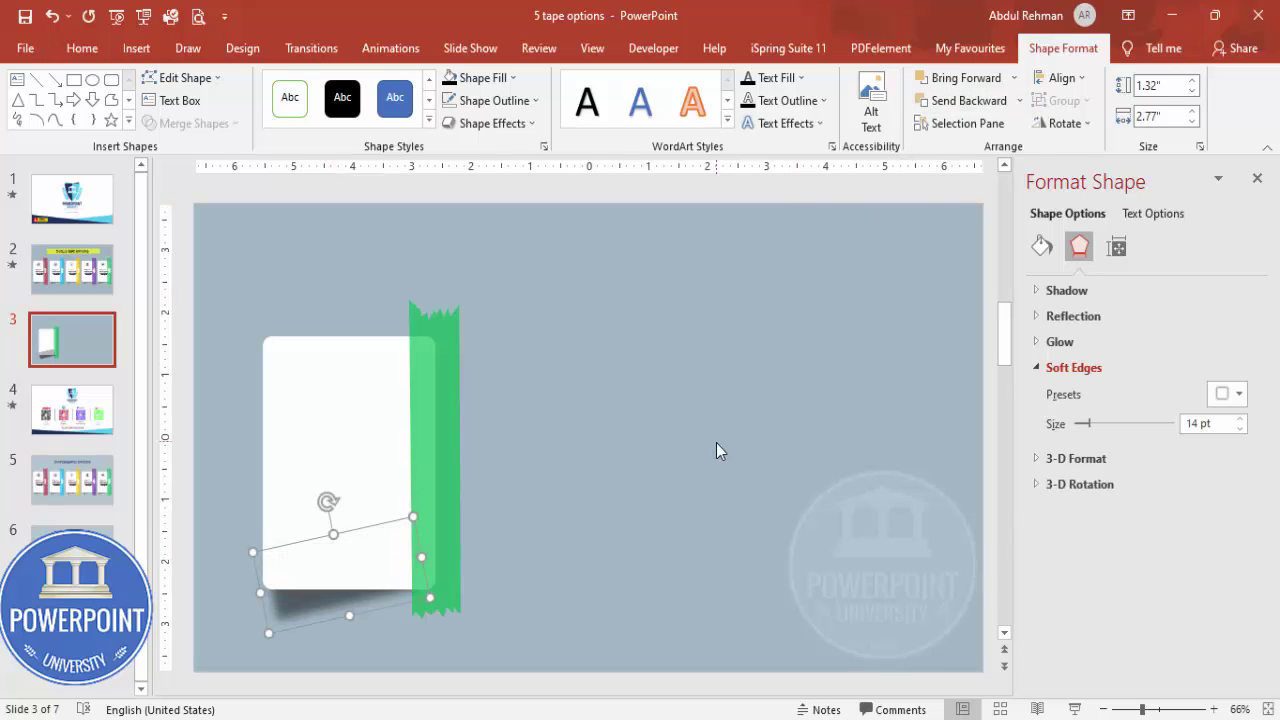
left_click(241, 627)
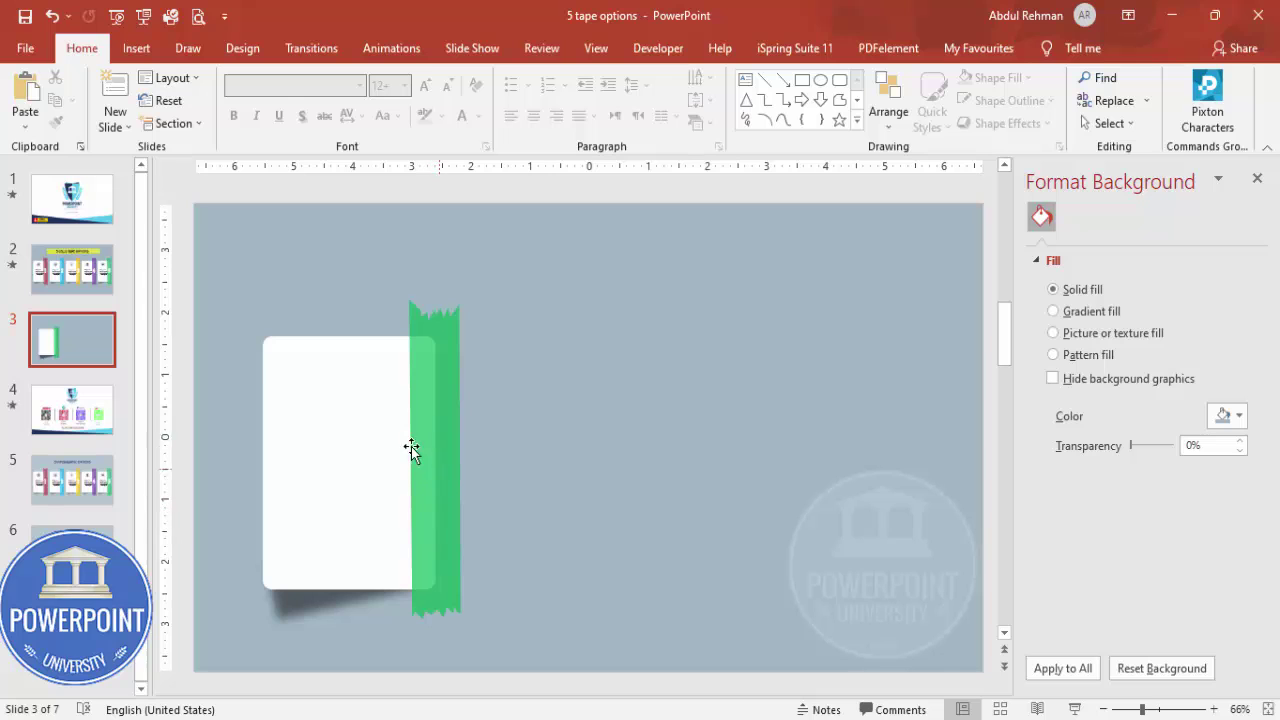
Add a text box containing '1' on the green tape.
left_click(136, 48)
left_click(744, 100)
left_click_drag(421, 444, 462, 490)
type("1")
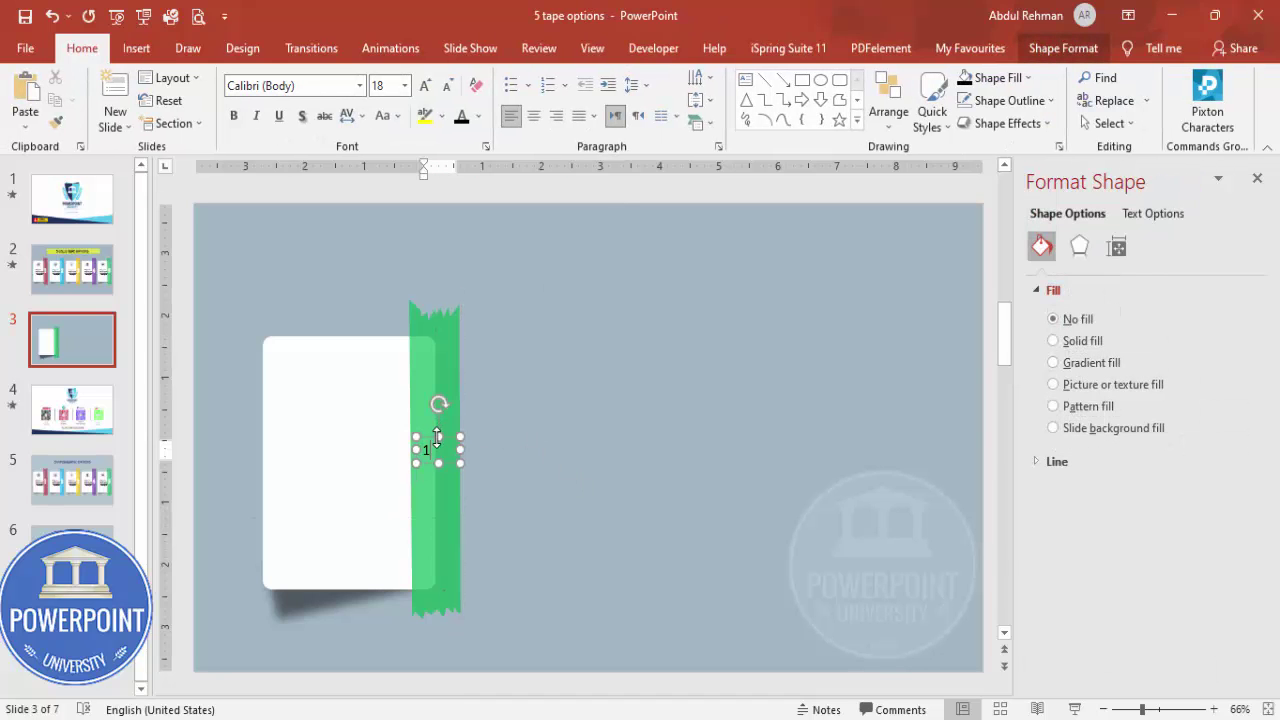
Make the 1 centred, bold Futura BdCn BT at 60 pt.
left_click(445, 443)
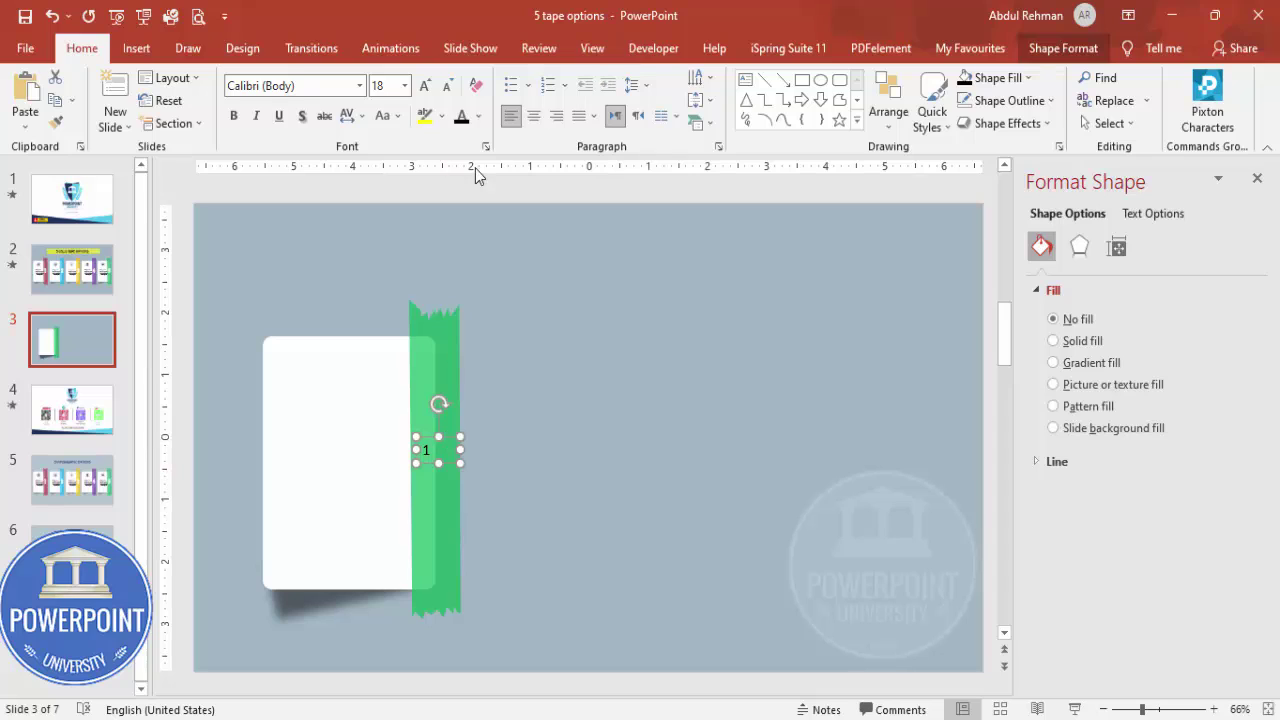
left_click(540, 116)
left_click(300, 85)
type("Fu")
key("Return")
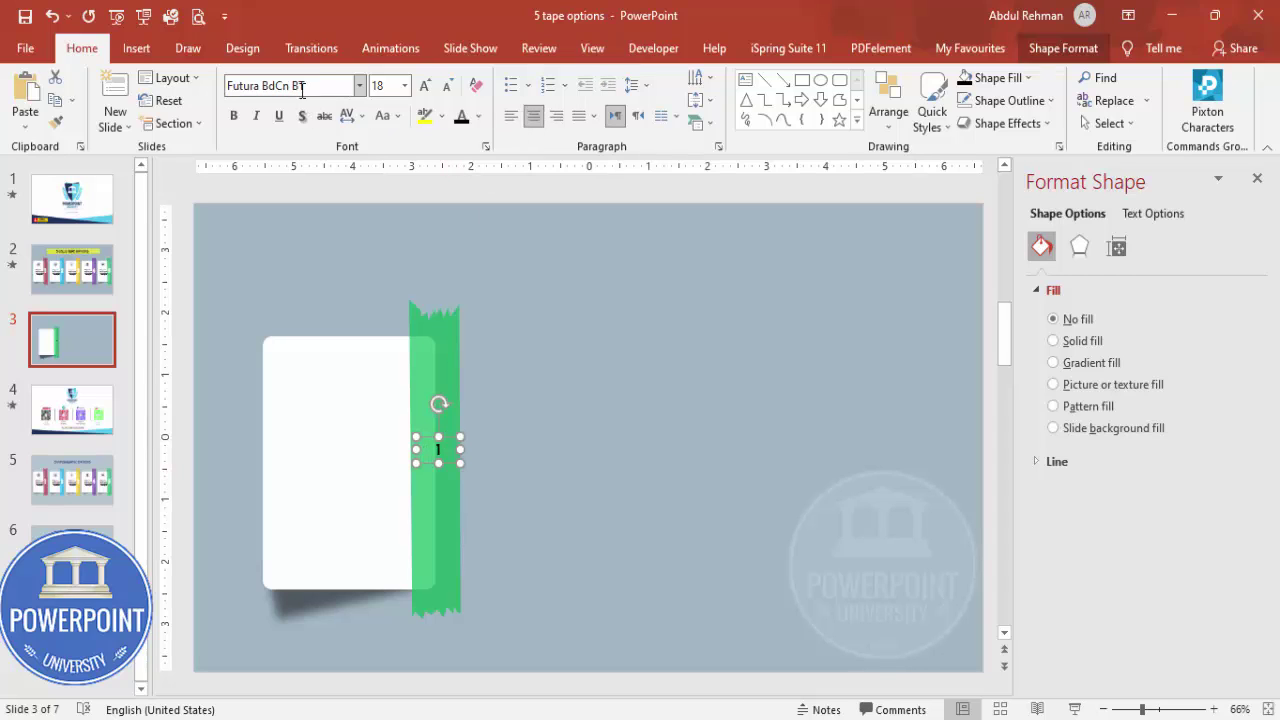
left_click(236, 117)
left_click(425, 87)
left_click(425, 87)
left_click(425, 87)
left_click(425, 87)
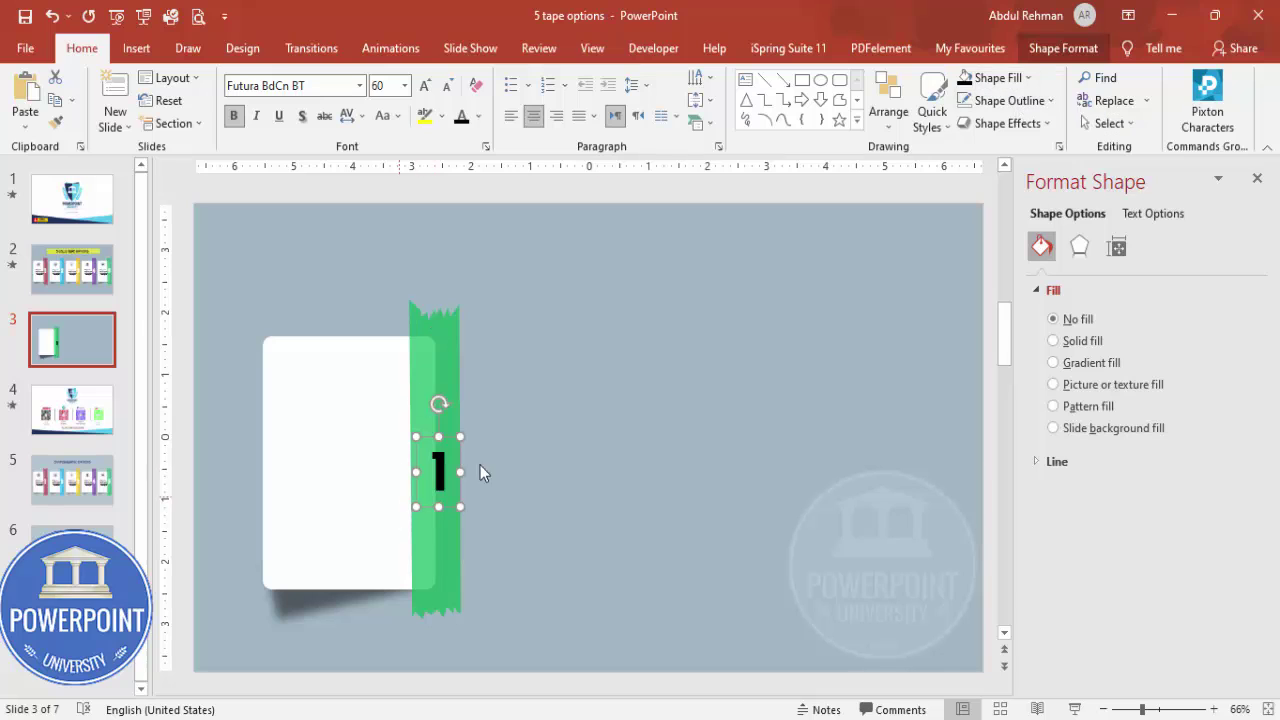
Give the 1 a white text outline with no fill and move it up the tape.
left_click(1065, 48)
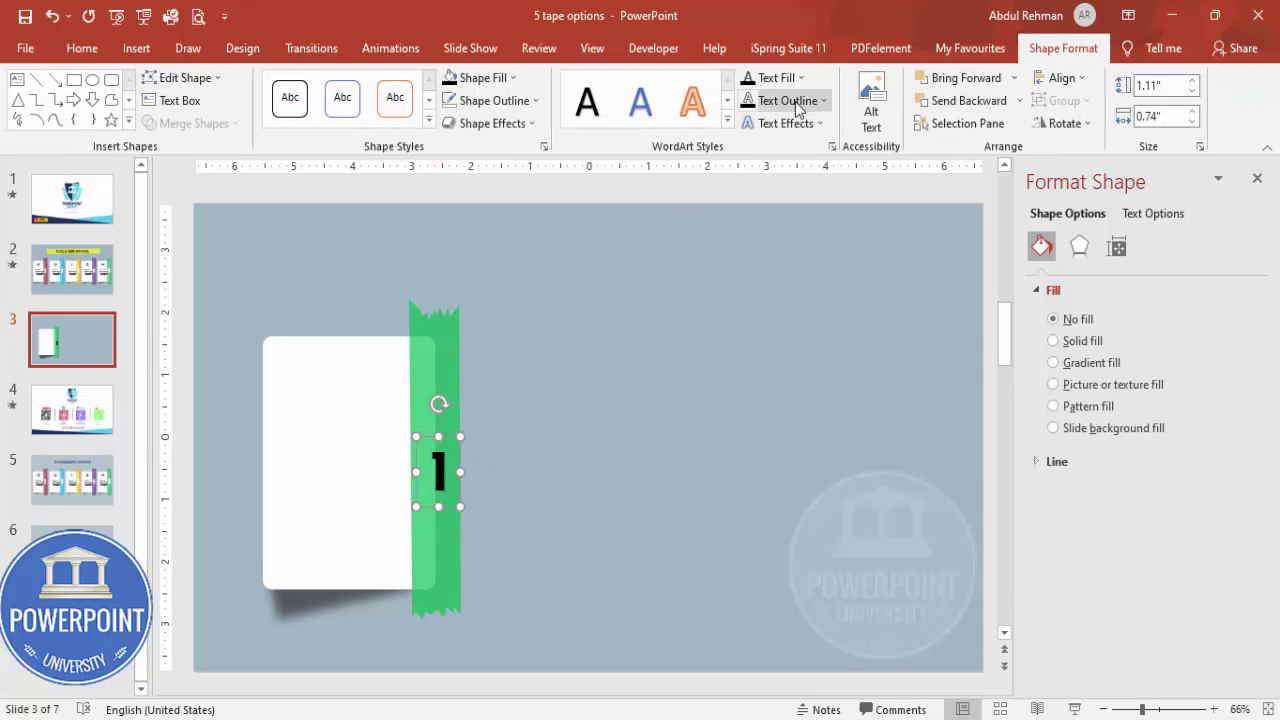
left_click(797, 104)
left_click(748, 145)
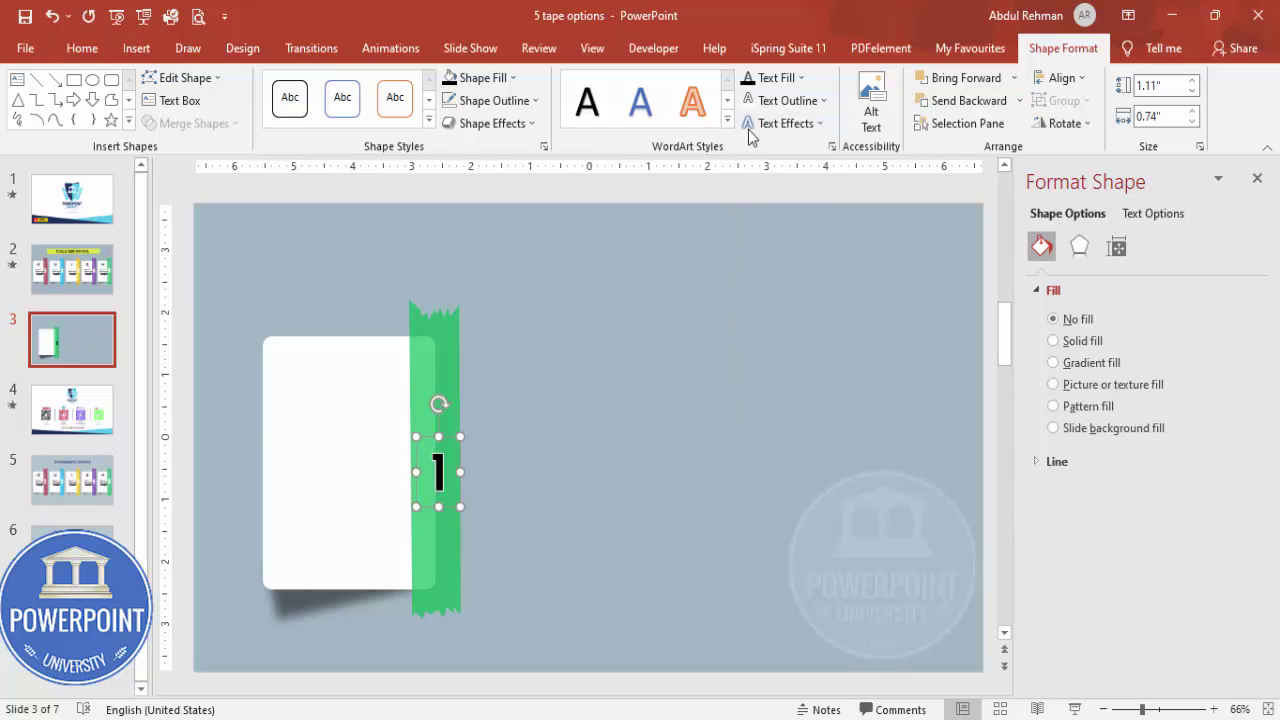
left_click(777, 82)
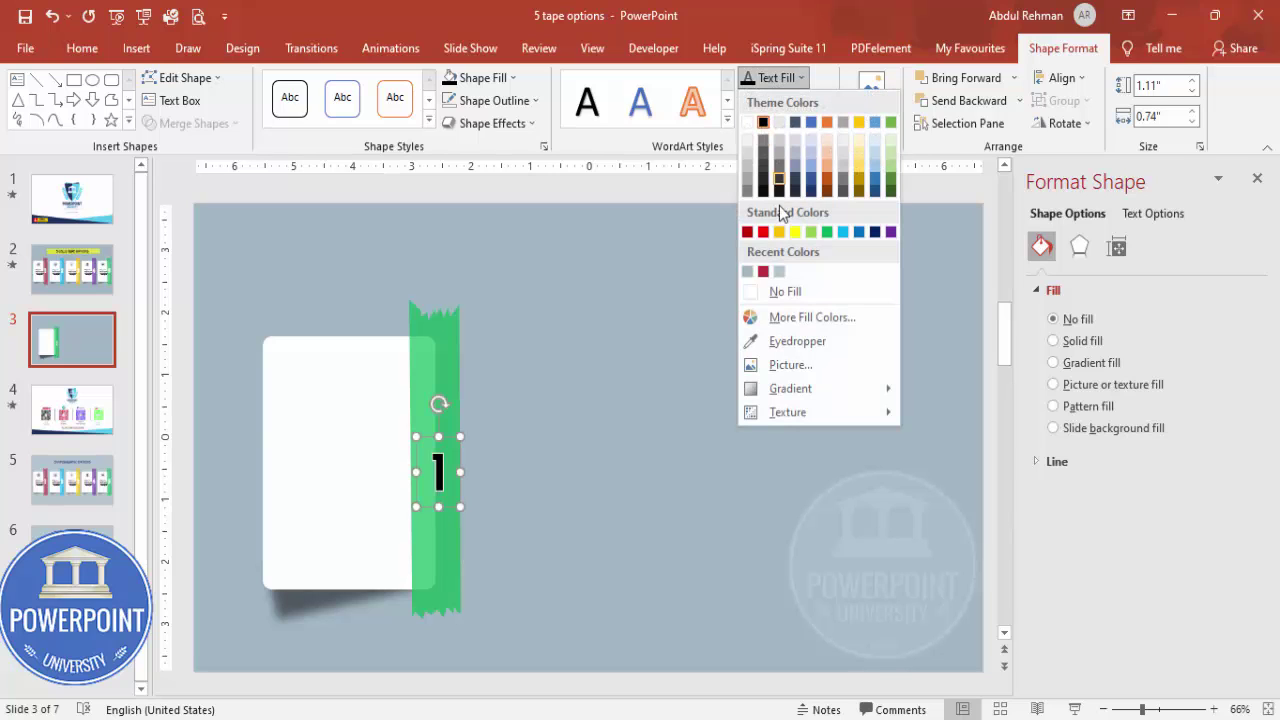
left_click(785, 292)
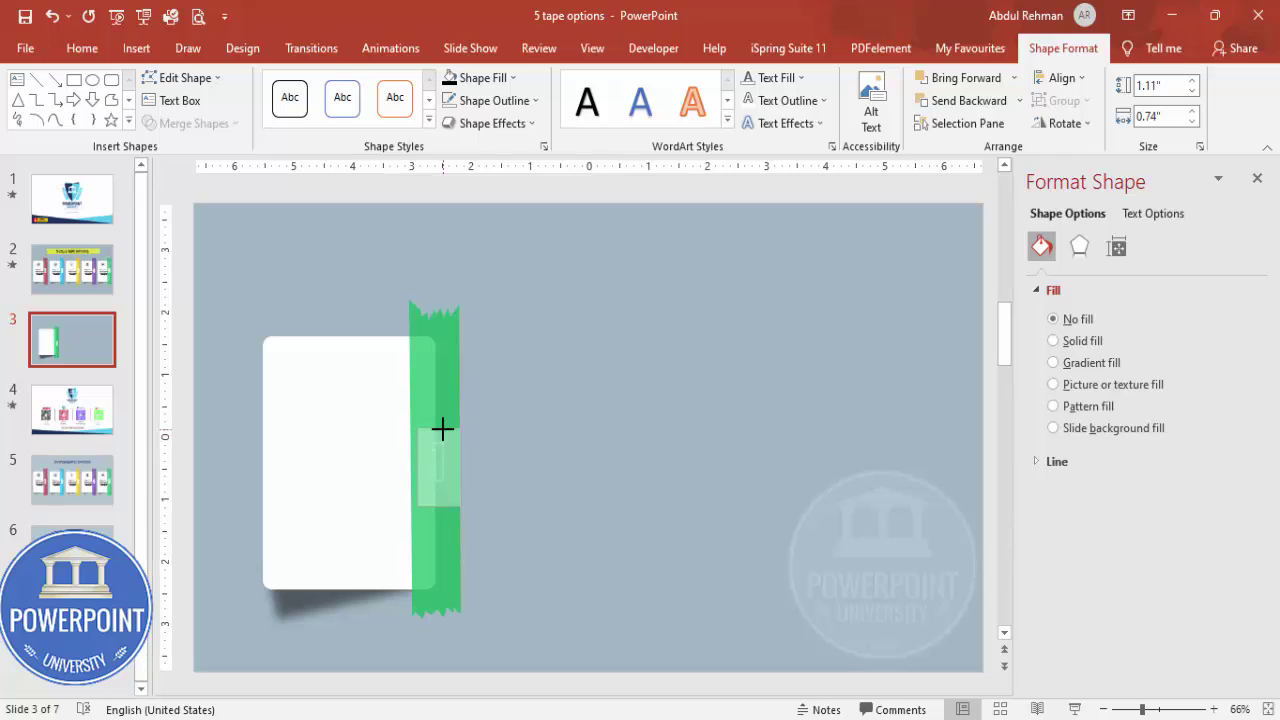
left_click_drag(450, 437, 438, 414)
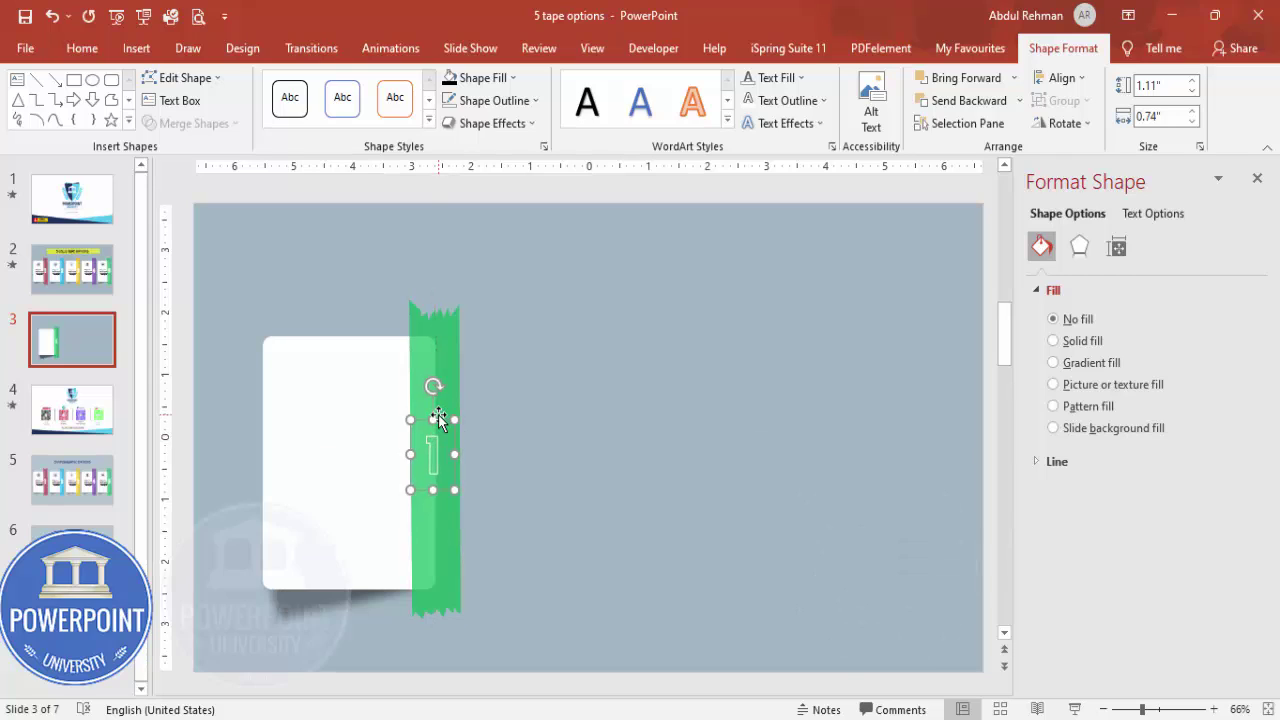
left_click(371, 279)
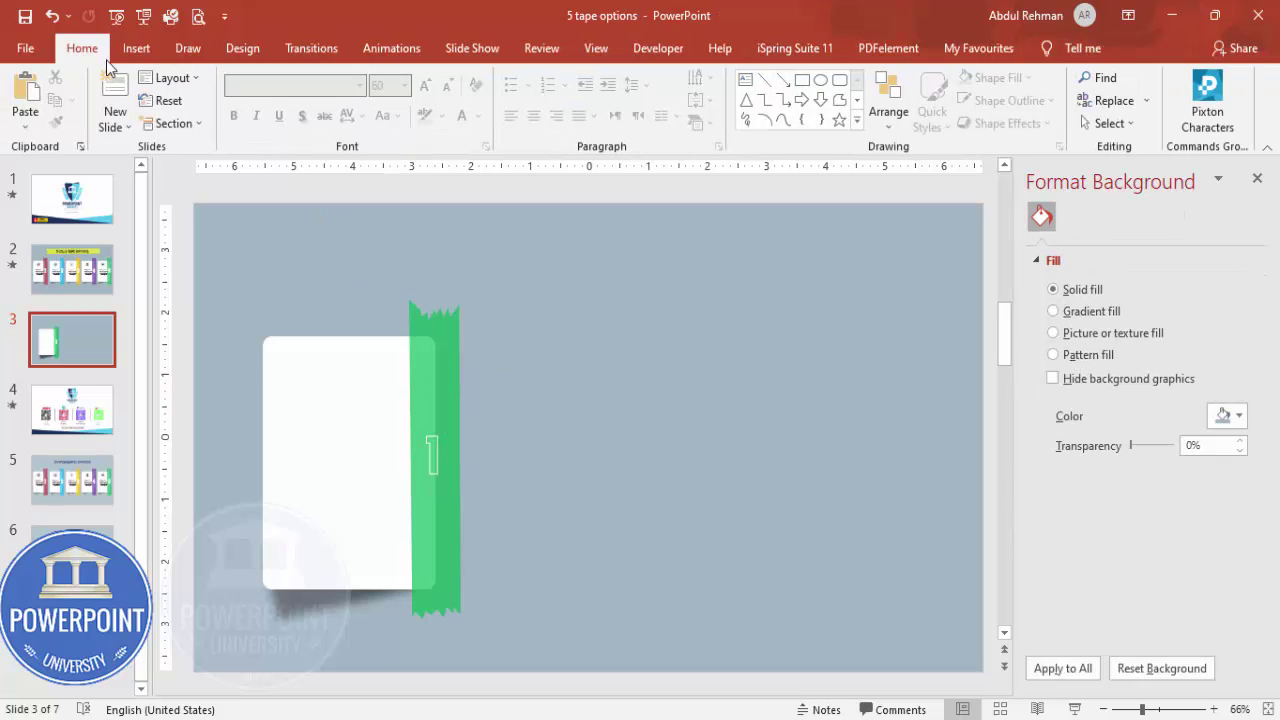
Draw an oval circle near the top of the white card.
left_click(136, 48)
left_click(301, 100)
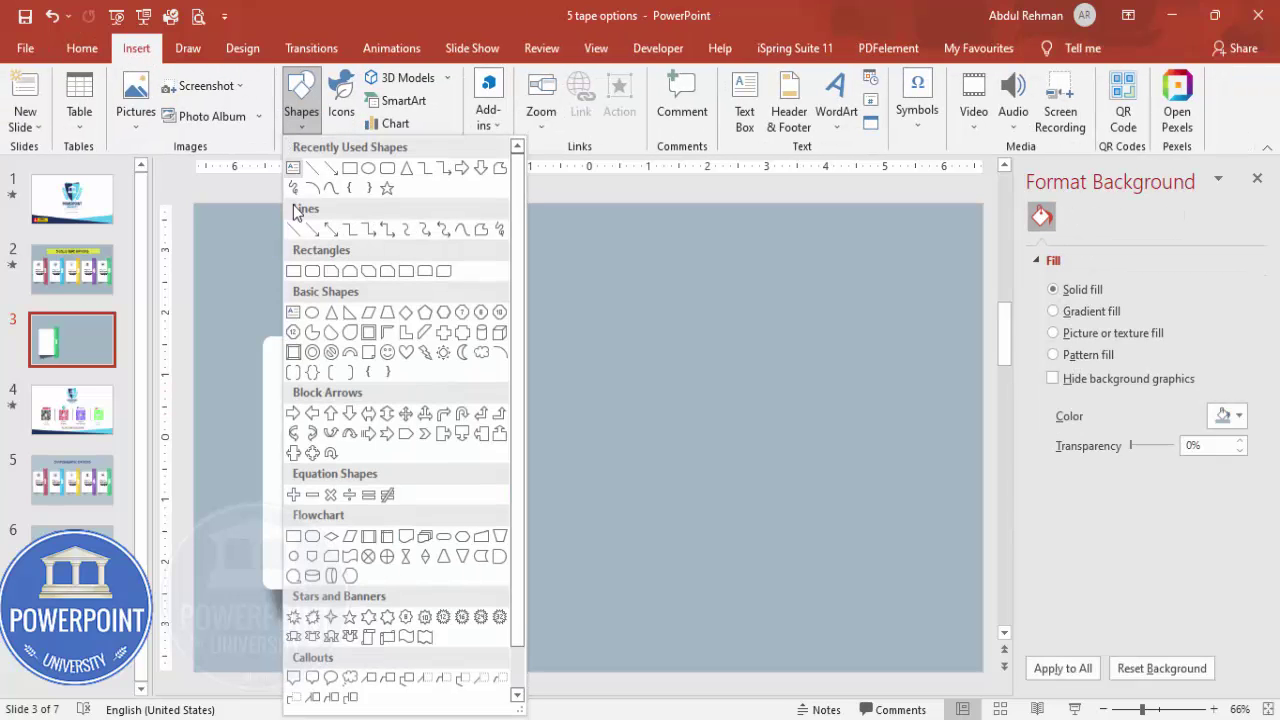
left_click(313, 313)
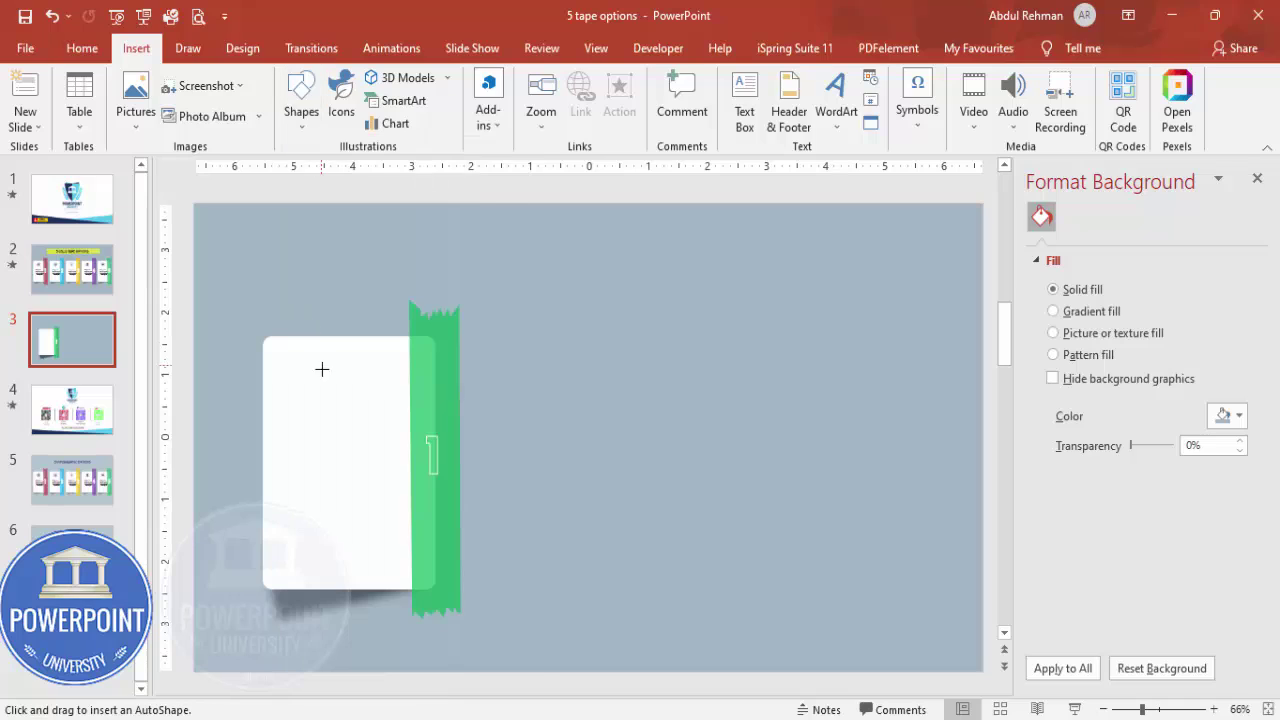
left_click_drag(322, 361, 353, 388)
Remove the circle's outline and fill it White, Background 1, Darker 5%.
left_click(517, 100)
left_click(503, 315)
left_click(496, 79)
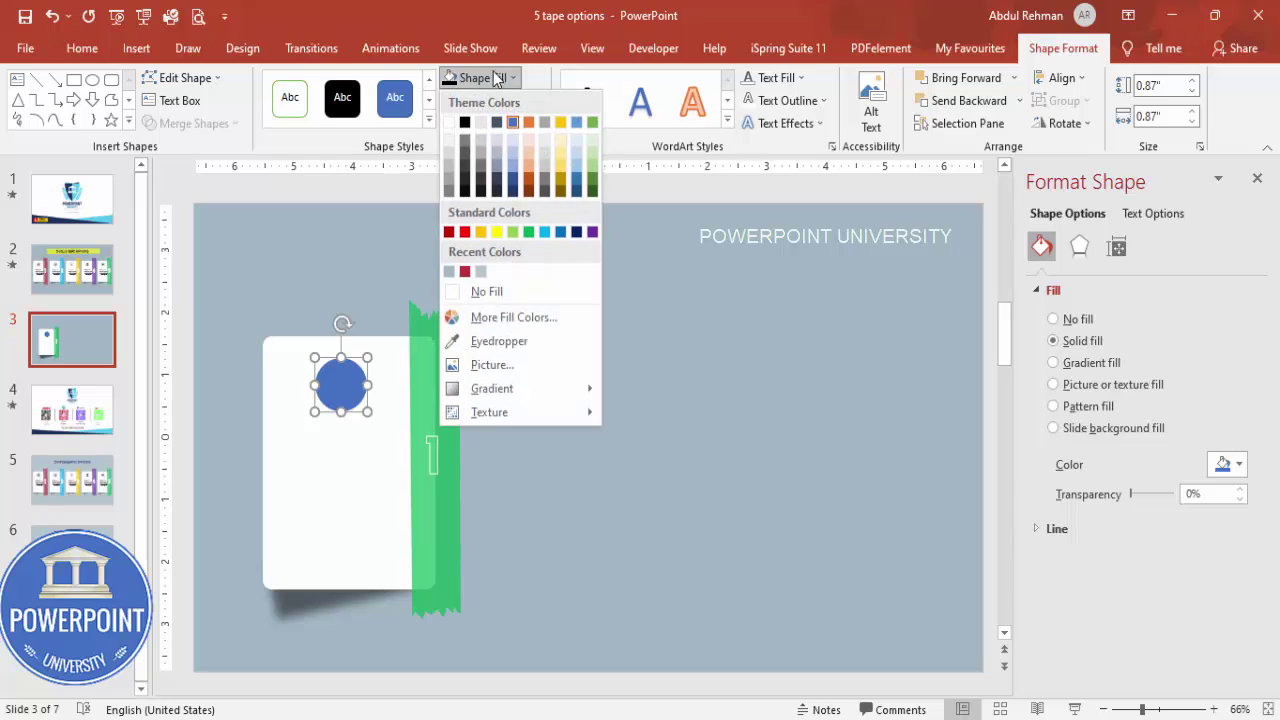
left_click(450, 122)
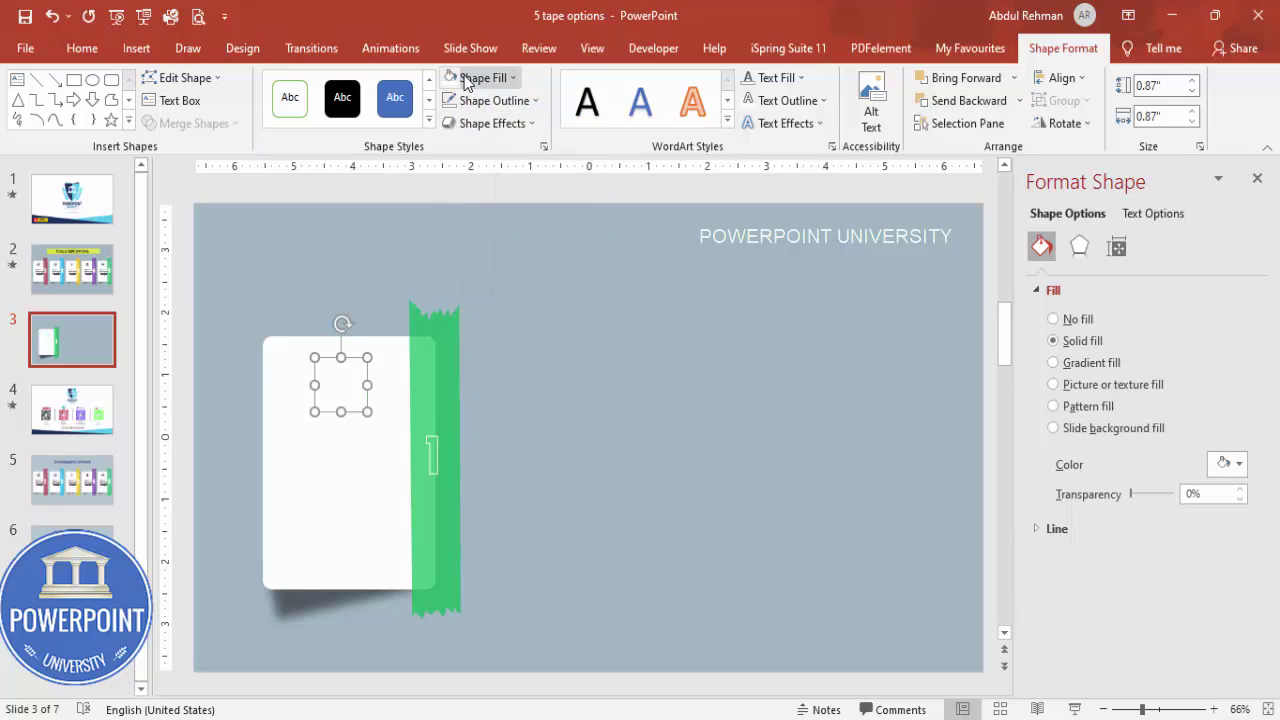
left_click(458, 78)
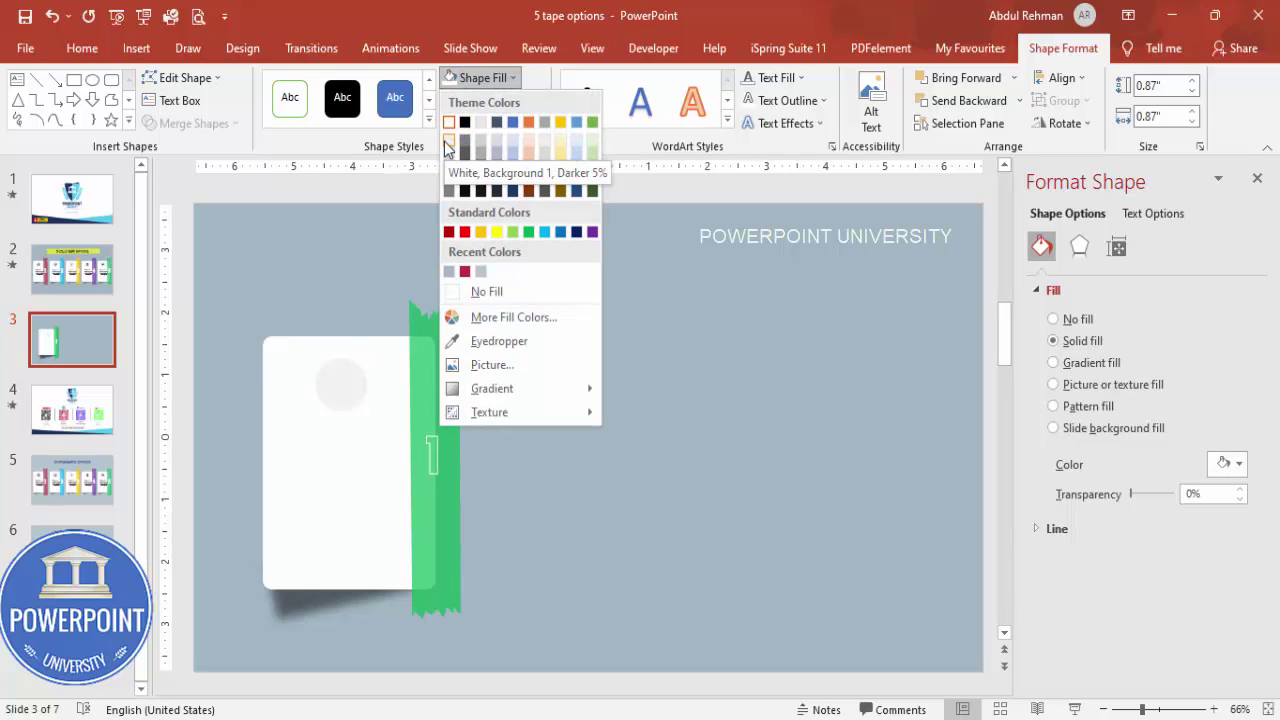
left_click(446, 141)
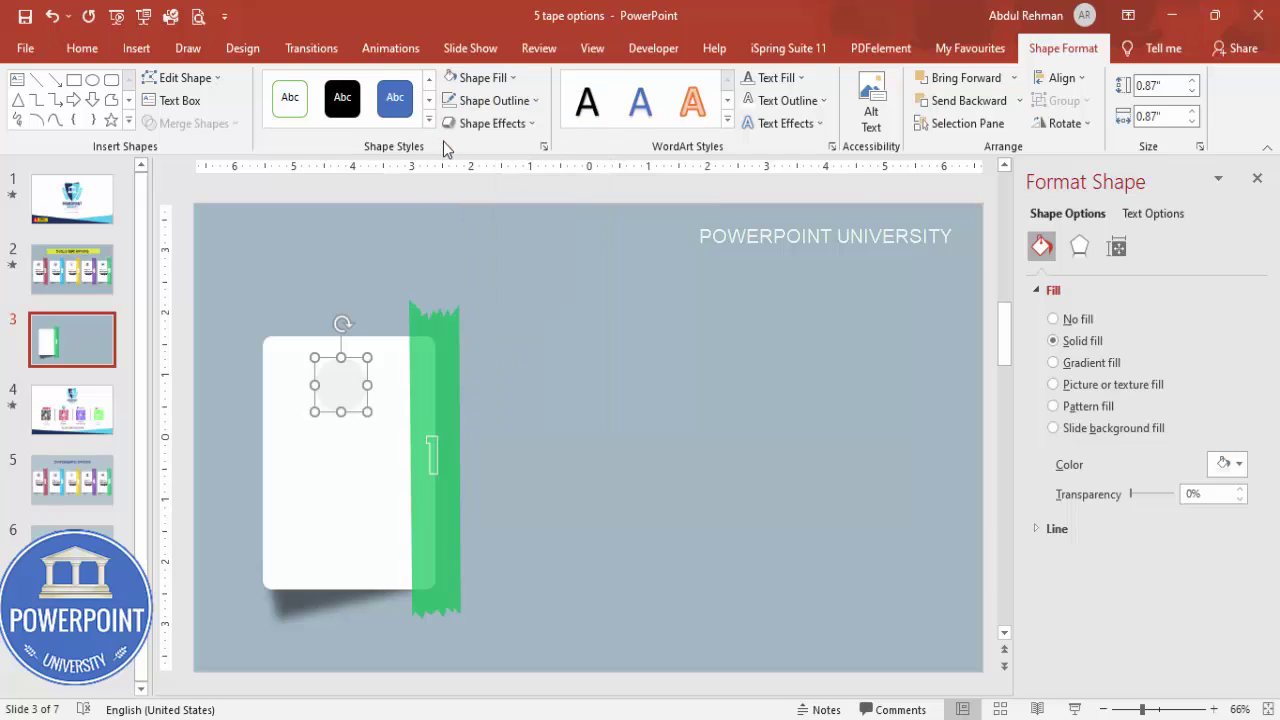
Apply the first Outer shadow preset to the circle.
left_click(1081, 249)
left_click(1150, 292)
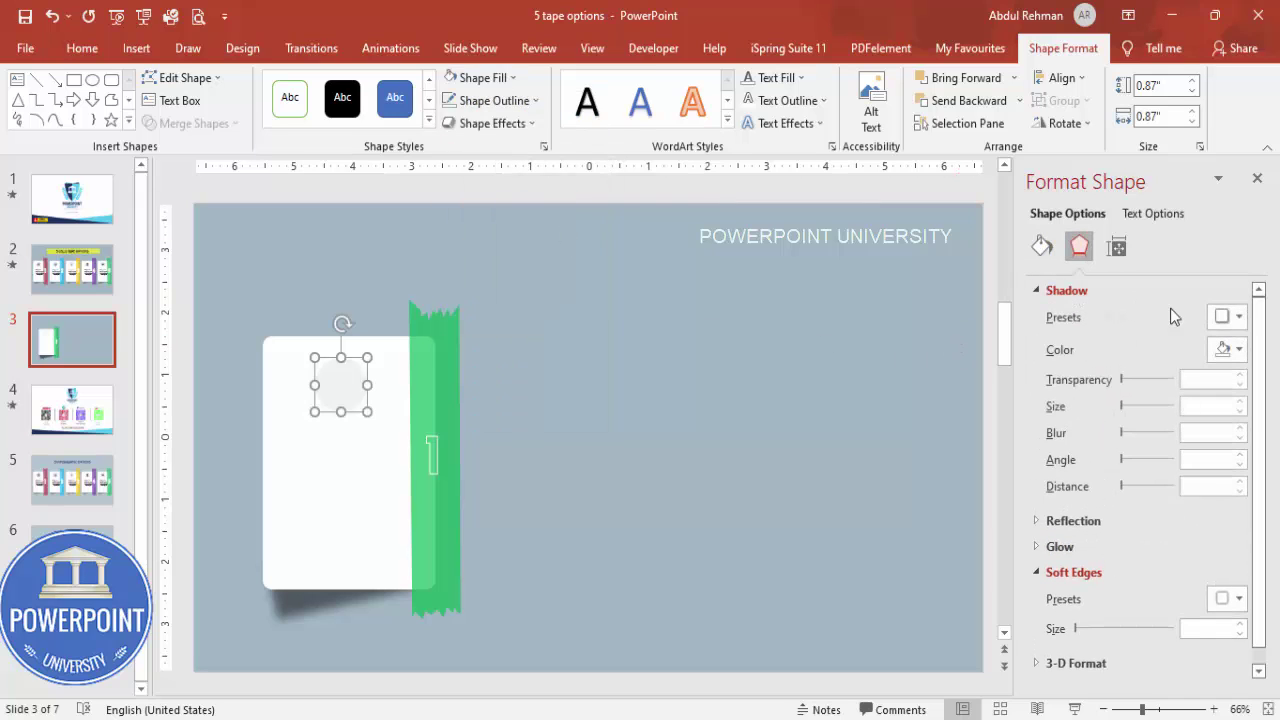
left_click(1228, 317)
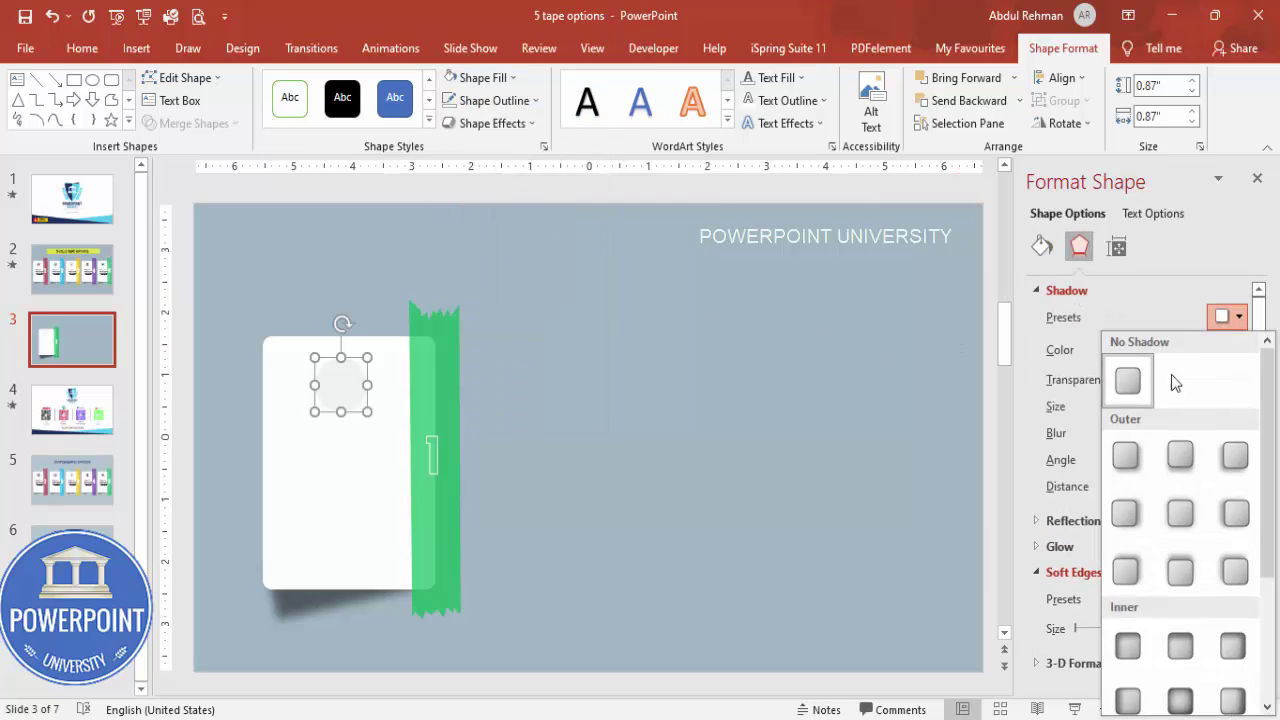
left_click(1126, 457)
left_click(530, 413)
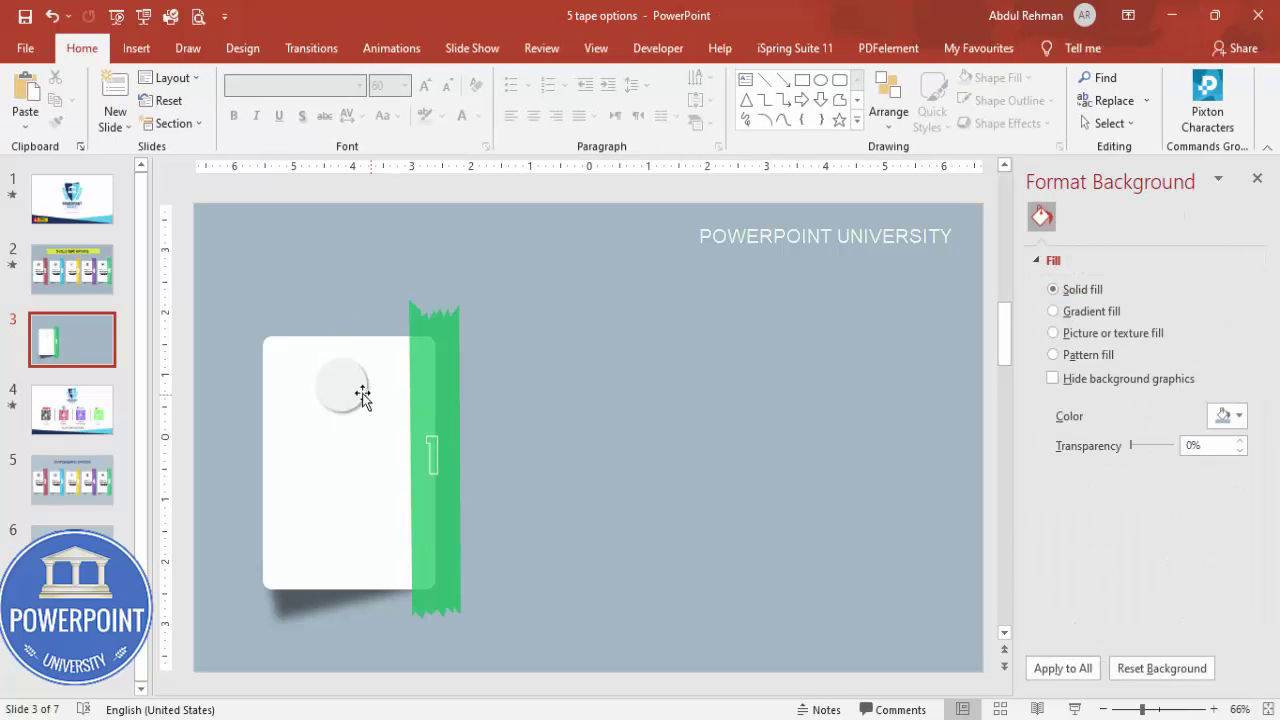
Insert the target icon from the icon library.
left_click(137, 50)
left_click(340, 100)
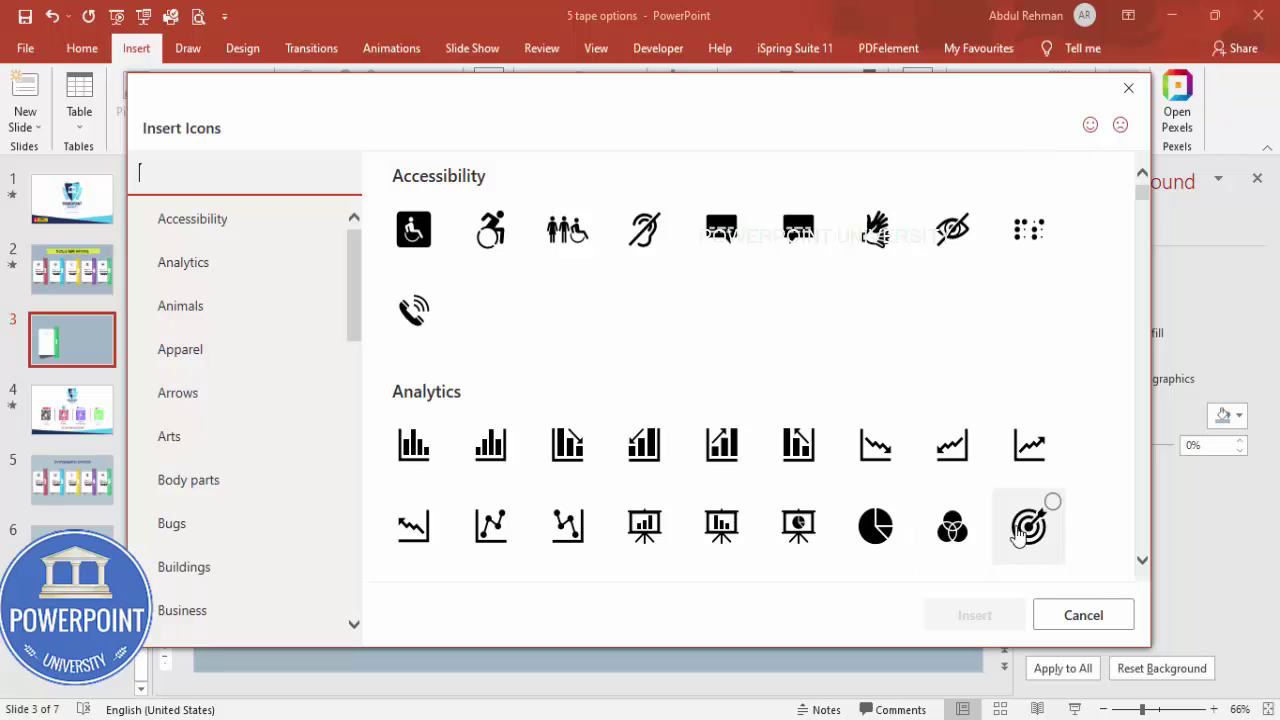
left_click(1030, 530)
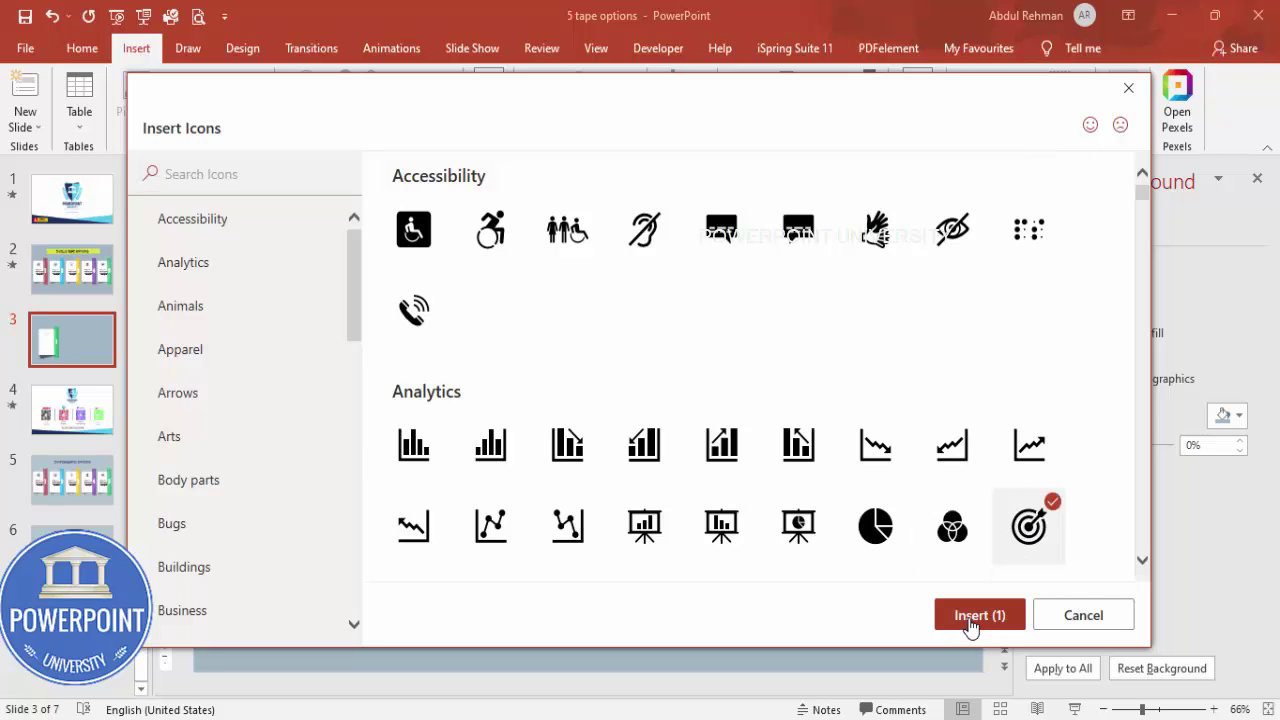
left_click(975, 615)
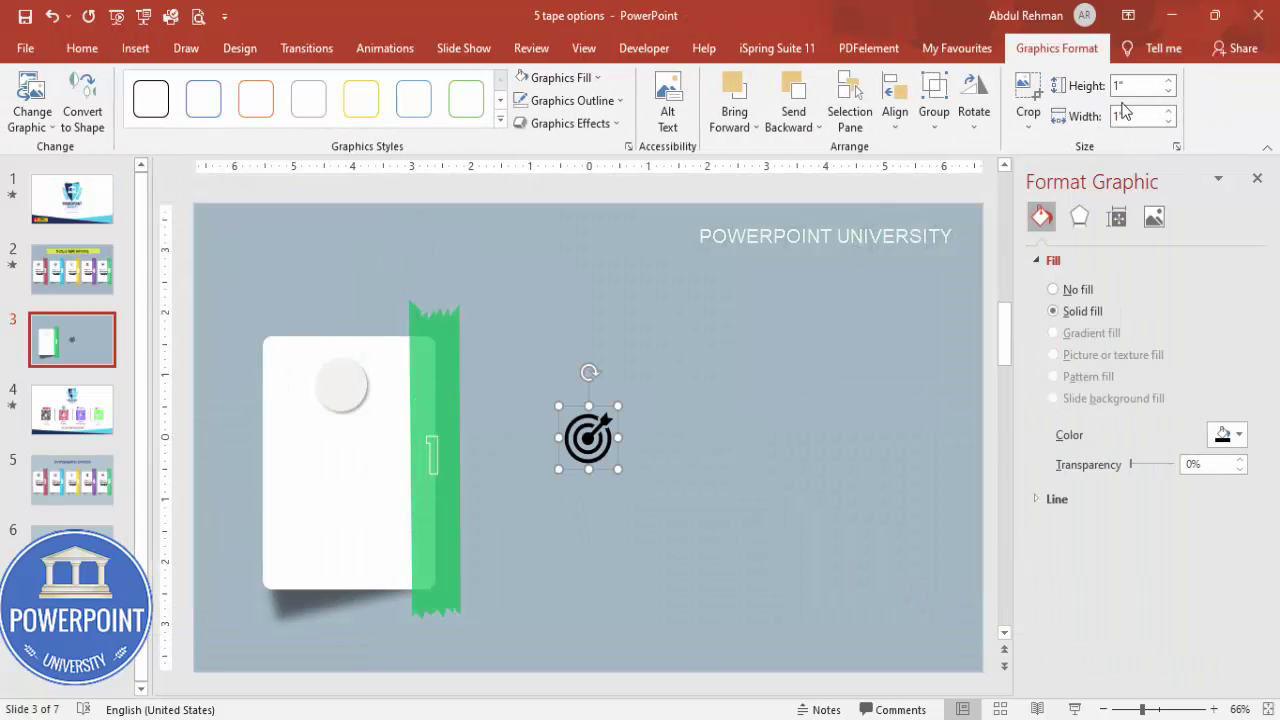
Resize the target icon to 0.7" and centre it on the grey circle.
left_click(1122, 87)
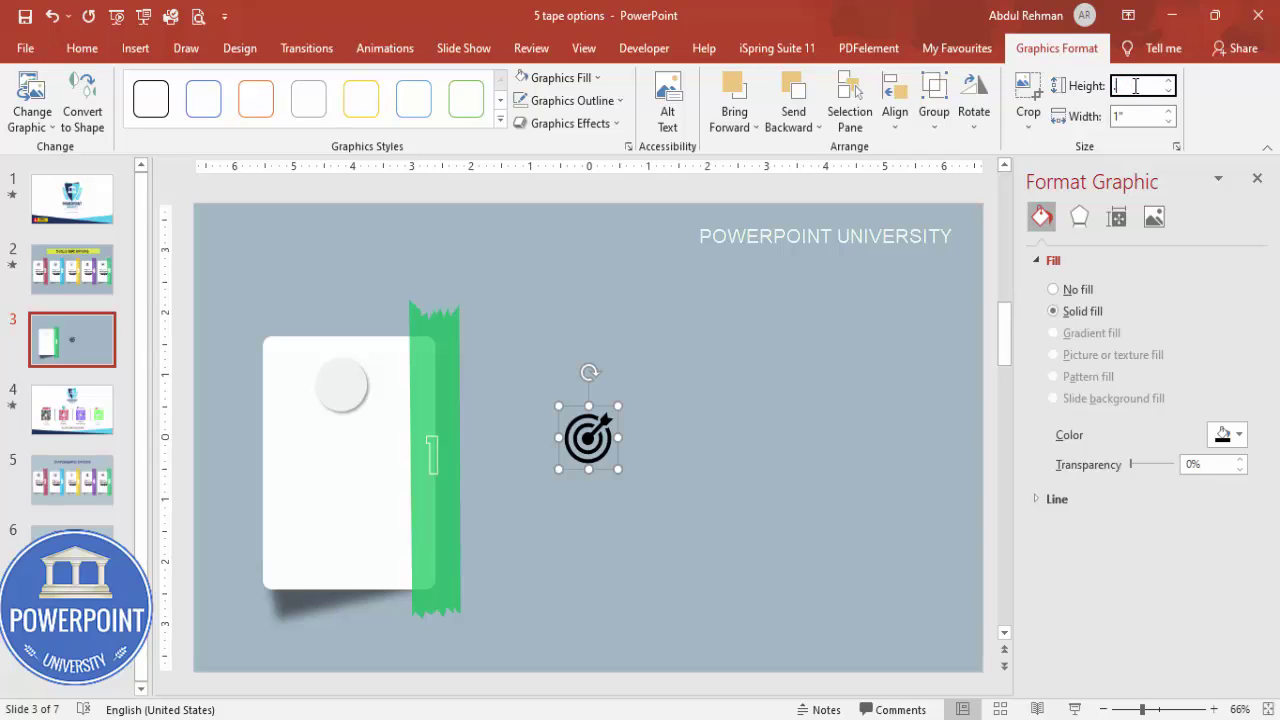
type("0.7")
key("Return")
left_click_drag(588, 430, 353, 376)
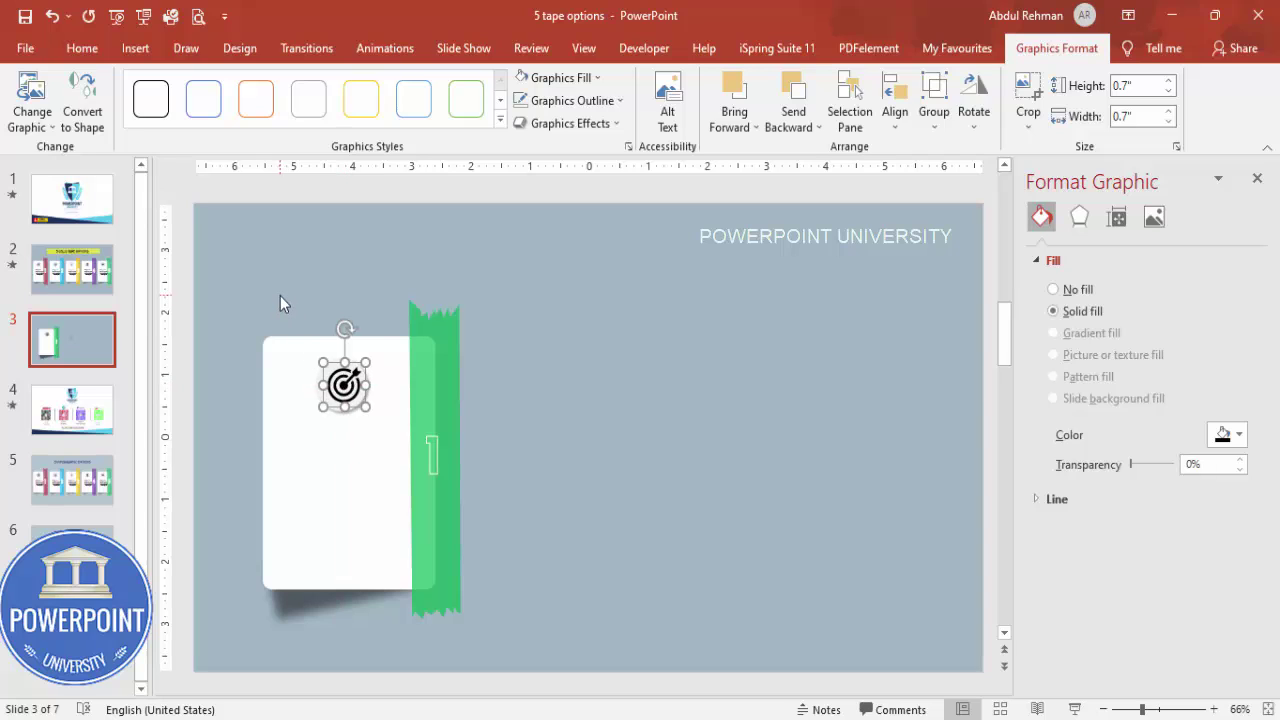
left_click(280, 295)
left_click(138, 50)
Add a text box reading 'TITLE HERE' below the icon.
left_click(744, 100)
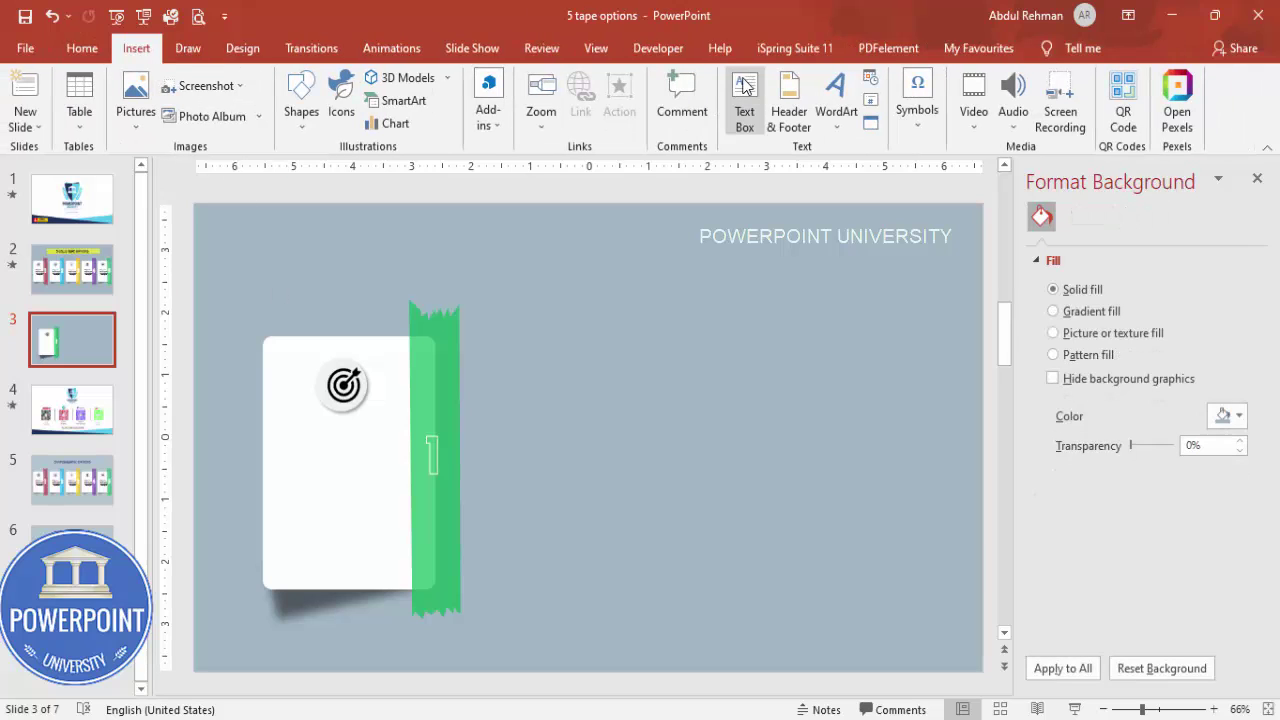
left_click_drag(270, 425, 409, 452)
type("TITLE HERE")
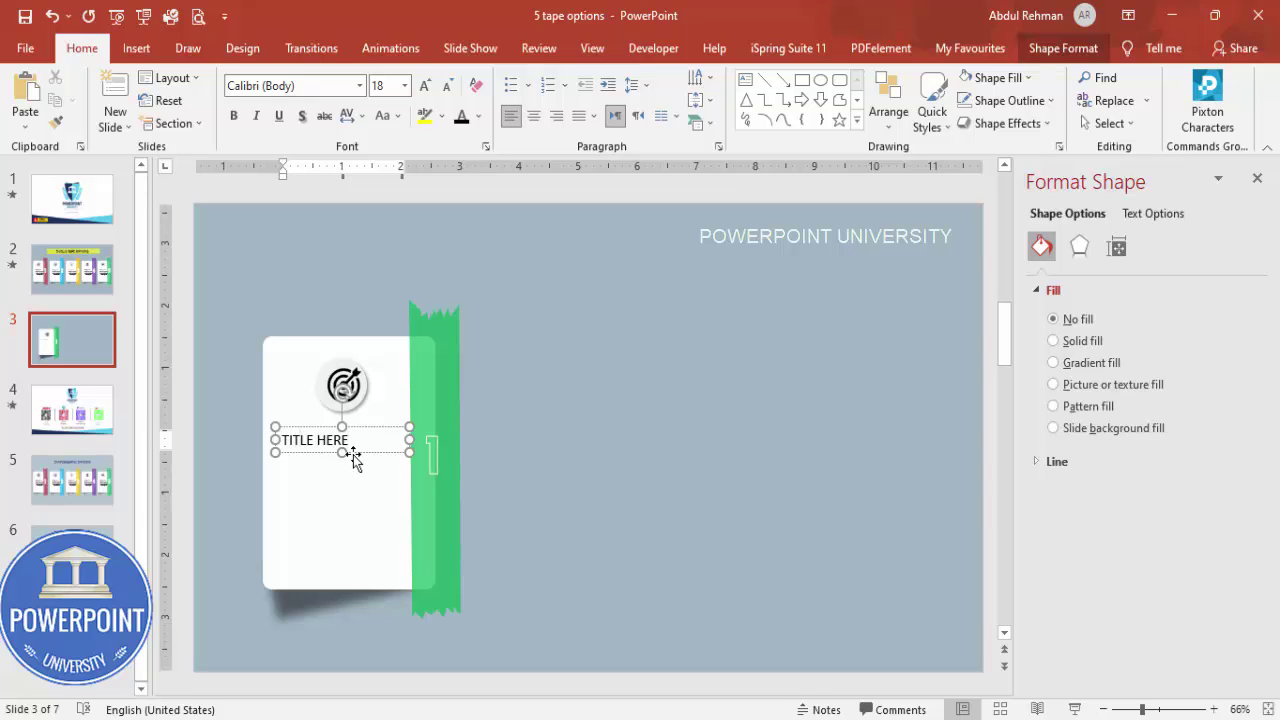
key("Escape")
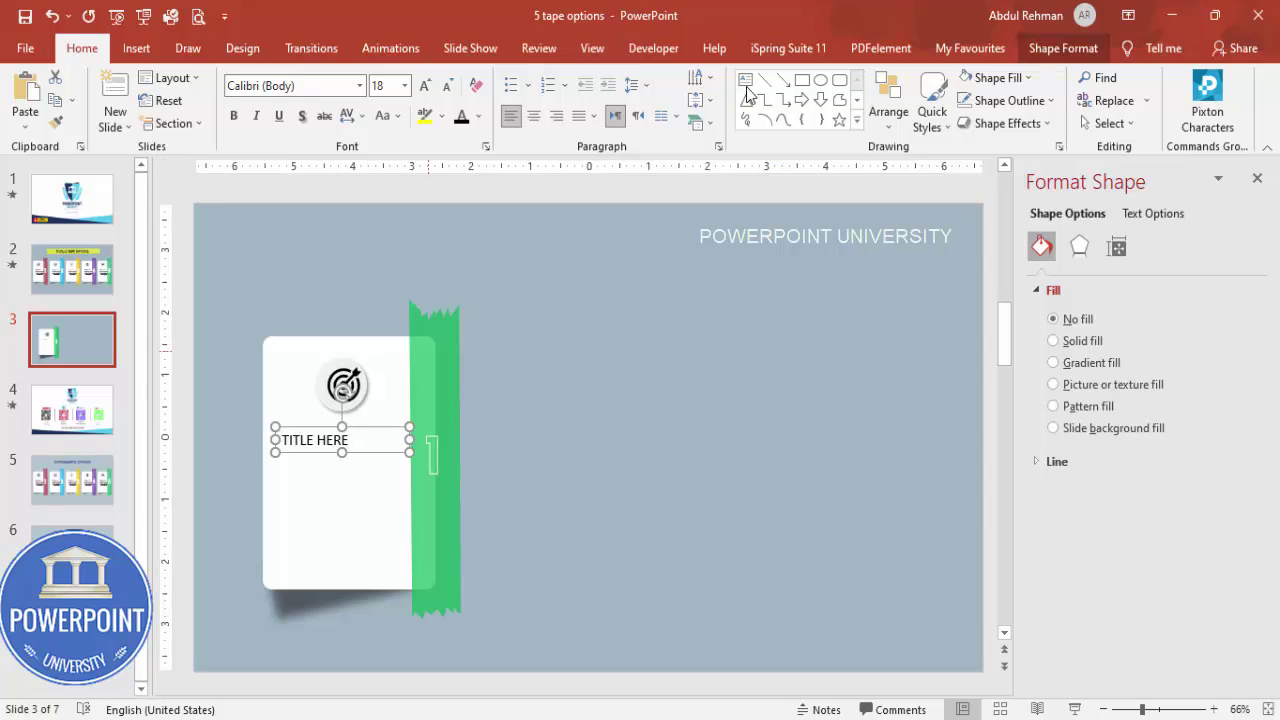
Make TITLE HERE centred, green, 20 pt Futura BdCn BT.
left_click(535, 117)
left_click(322, 86)
type("Futura BdCn BT")
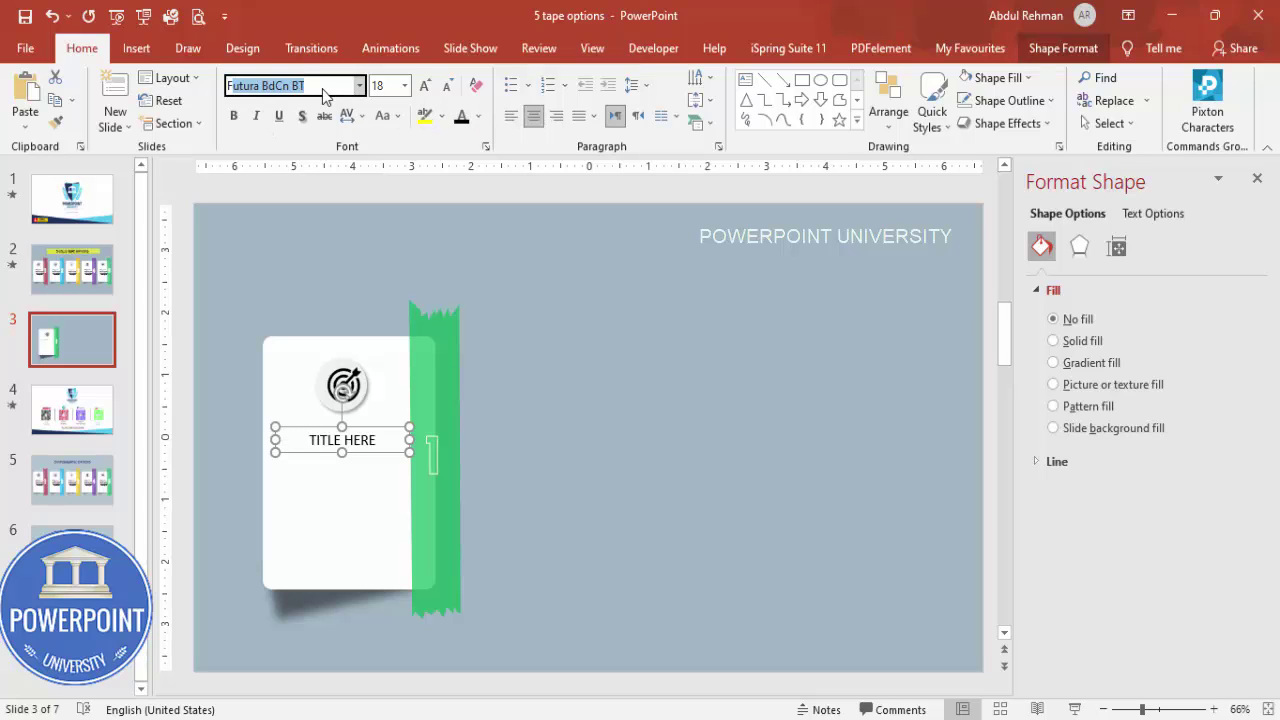
key("Return")
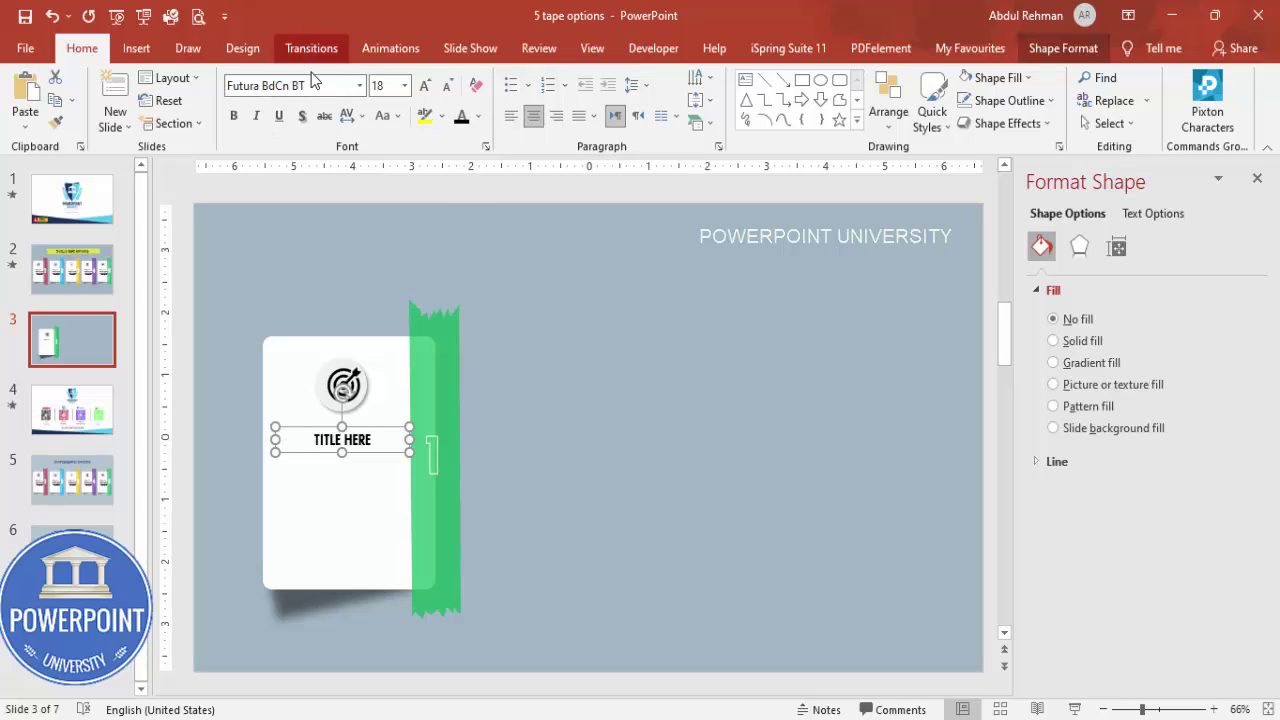
left_click(425, 87)
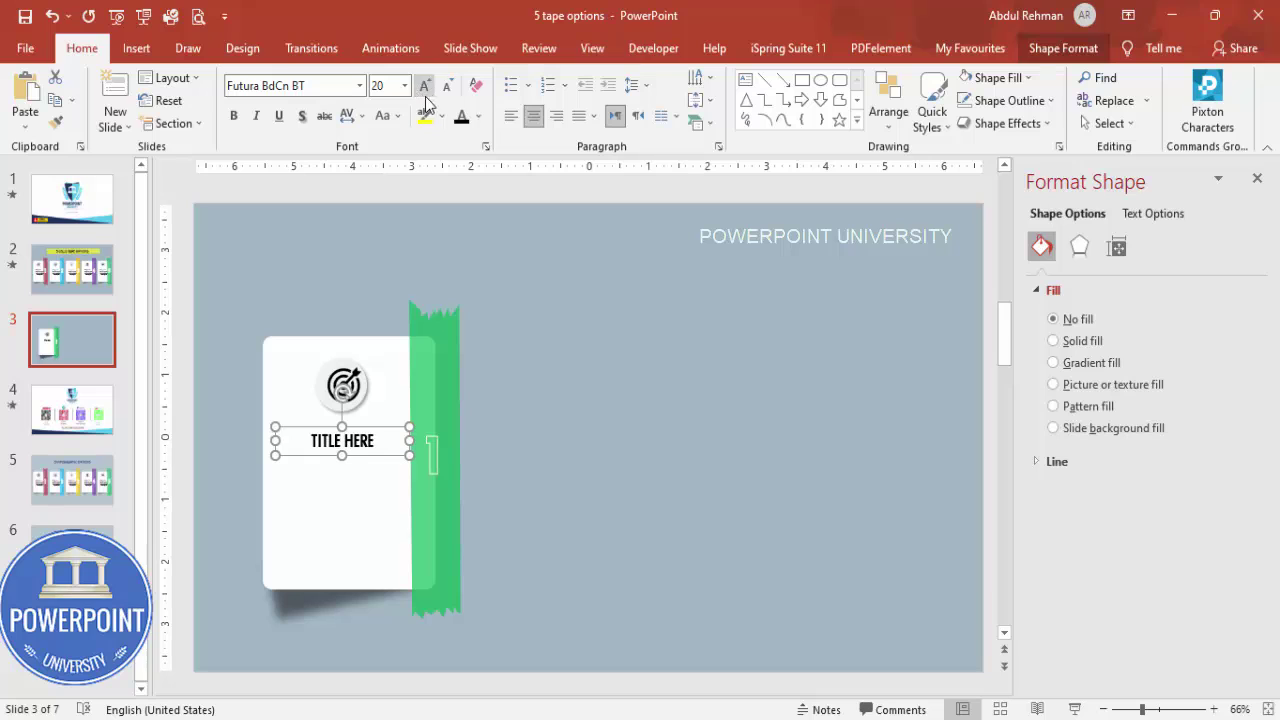
left_click(478, 116)
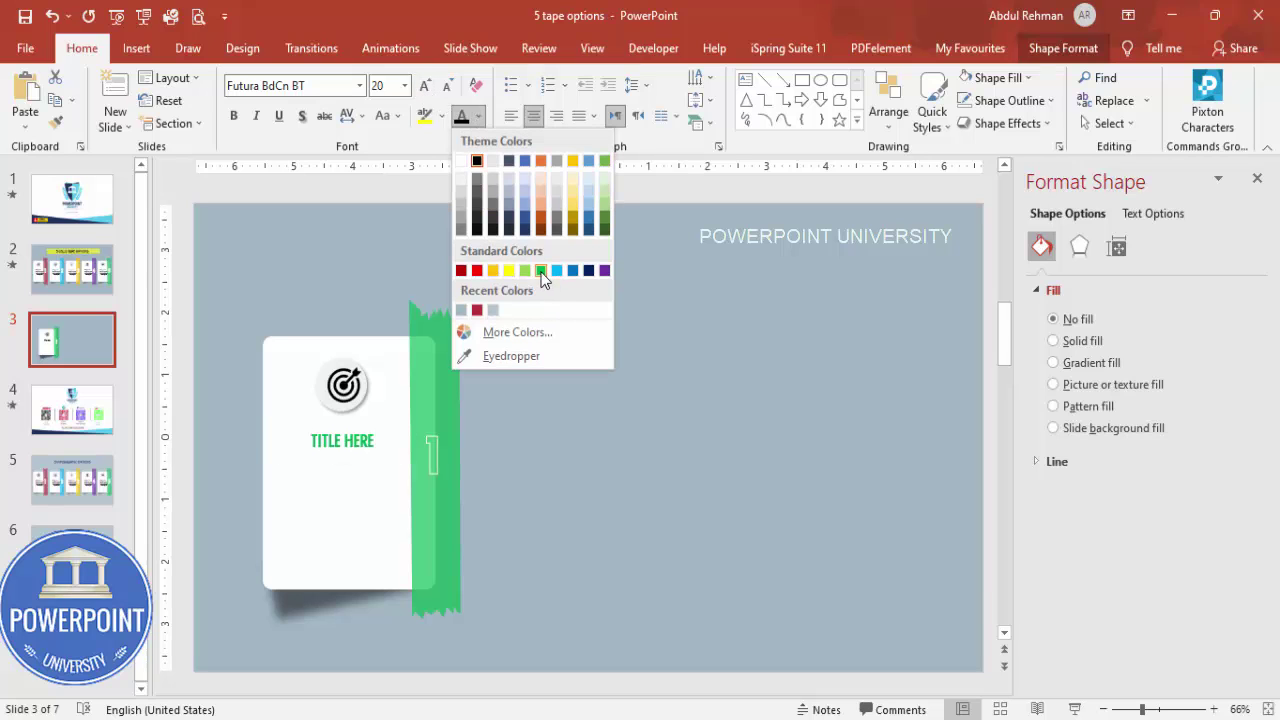
left_click(541, 271)
left_click(600, 357)
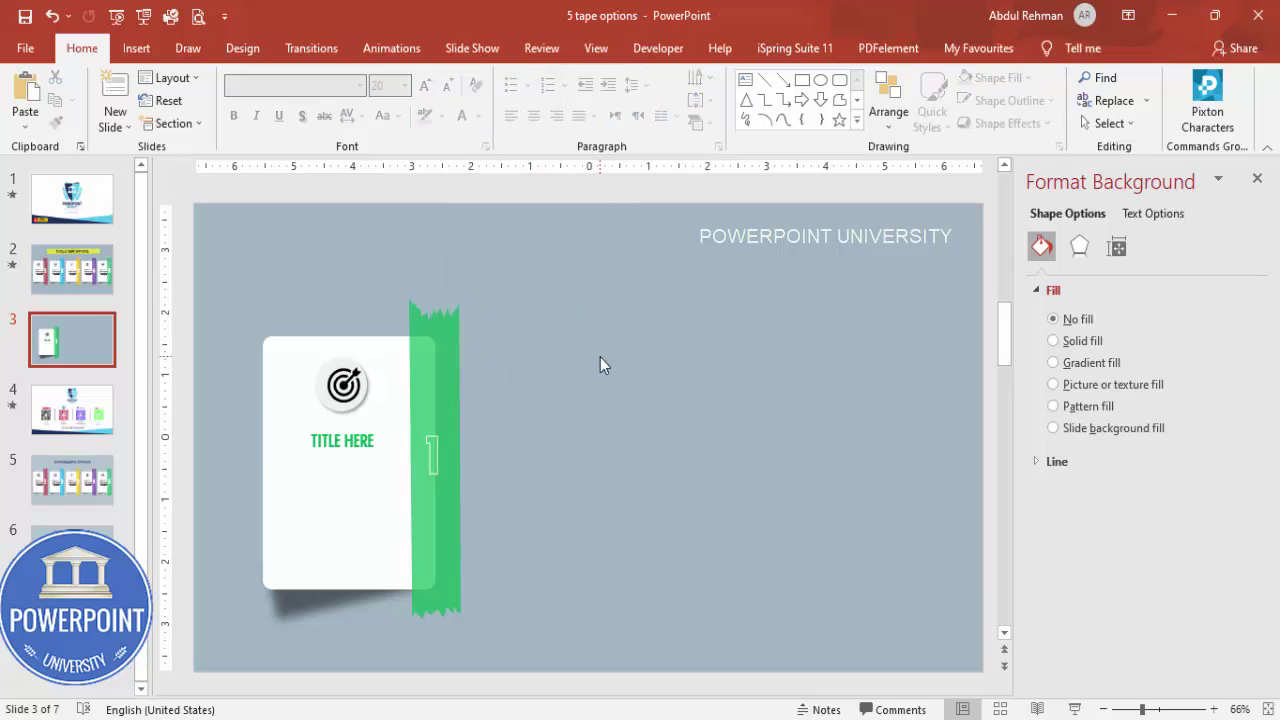
left_click(137, 48)
Add a body text box below the title using =lorem(1), trimming sentences from 'Fusce posuere' onward.
left_click(745, 100)
left_click_drag(281, 461, 409, 575)
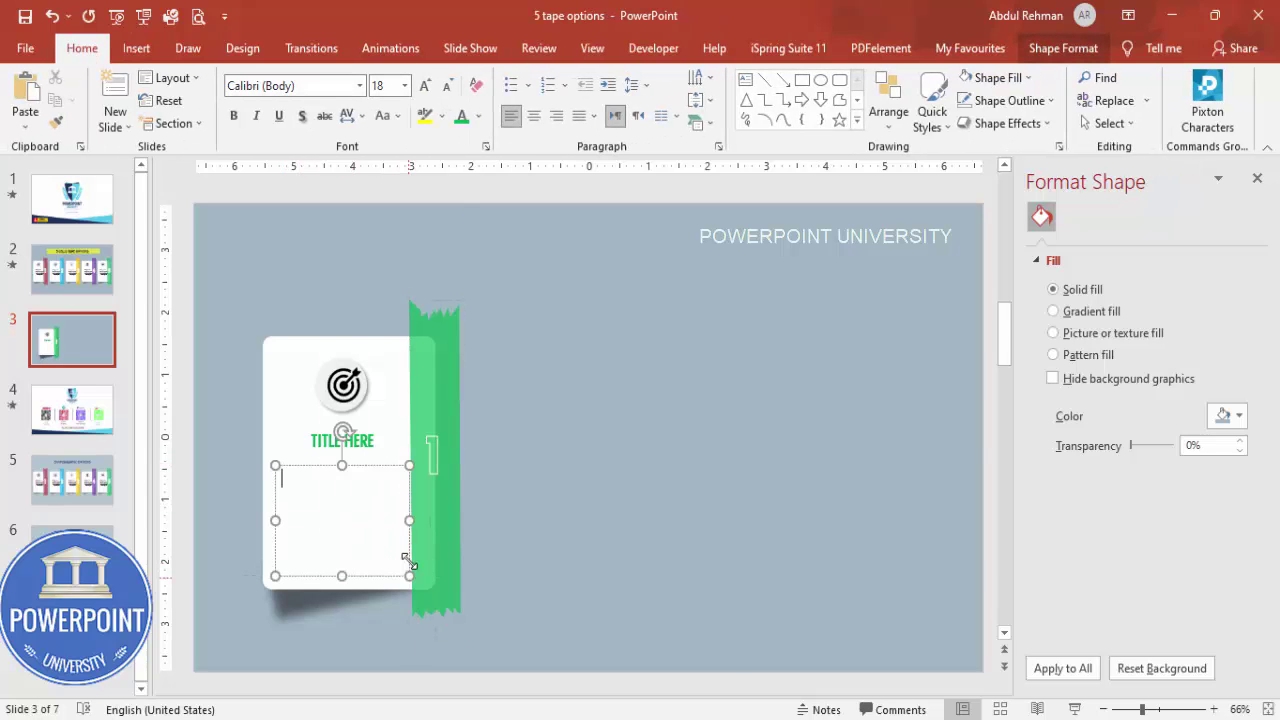
type("=lorem(1)")
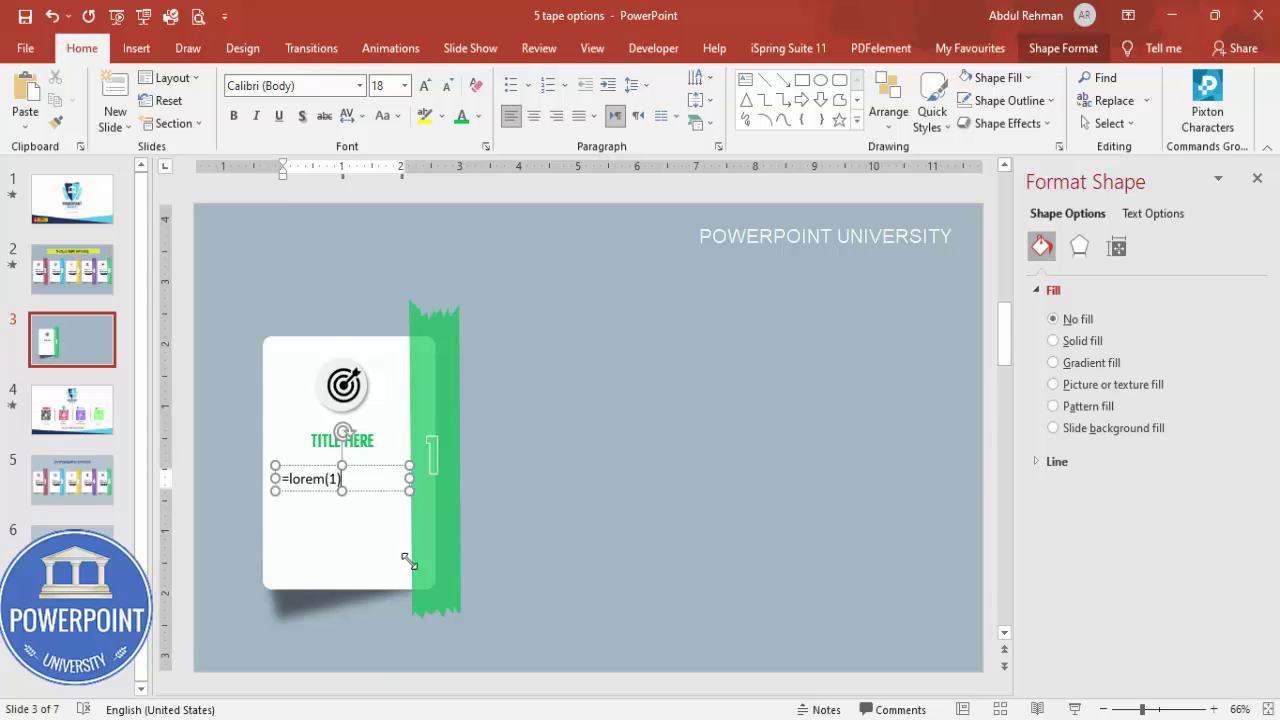
key("Return")
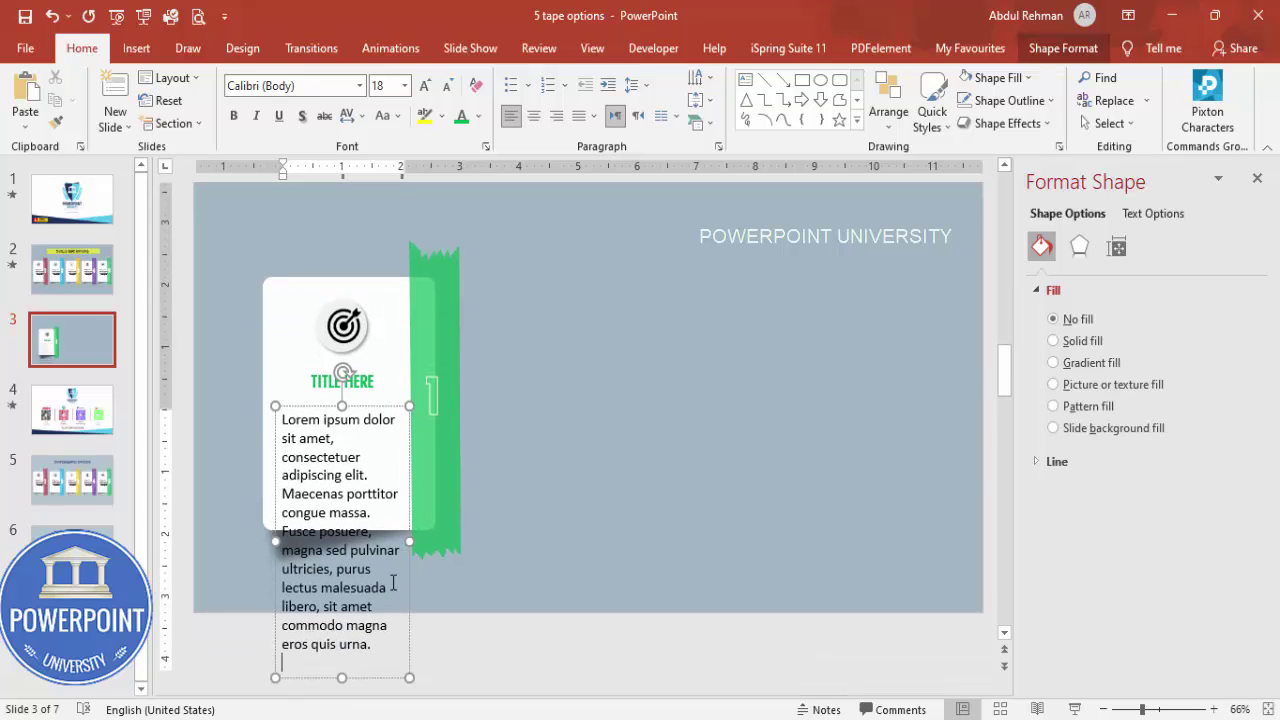
left_click_drag(290, 531, 572, 707)
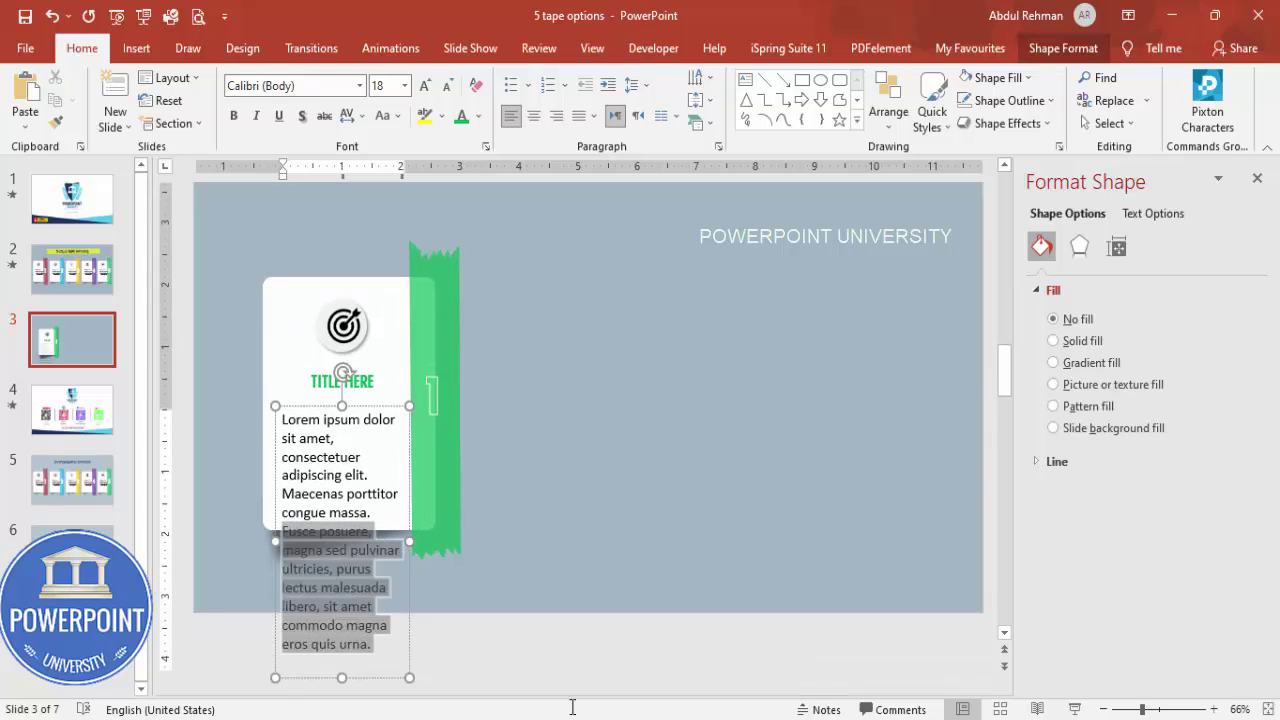
key("BackSpace")
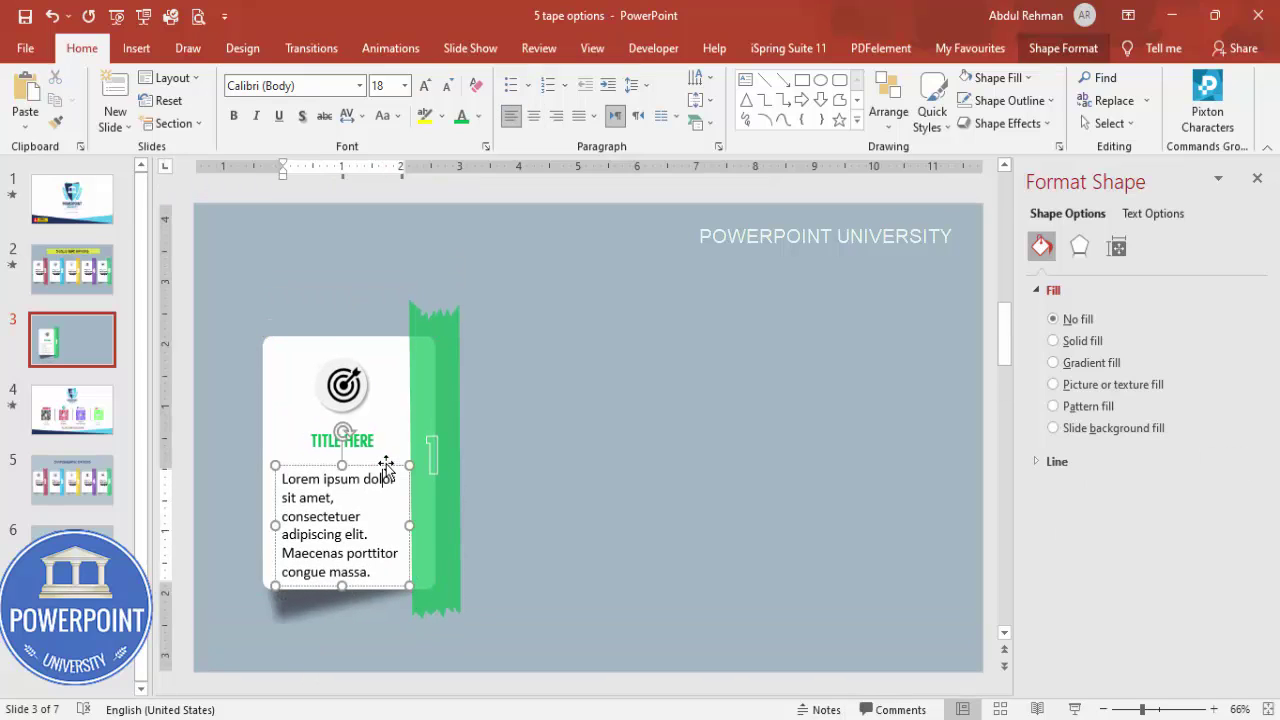
Centre the body text and reduce its font size to 12 pt.
left_click(386, 464)
left_click(533, 116)
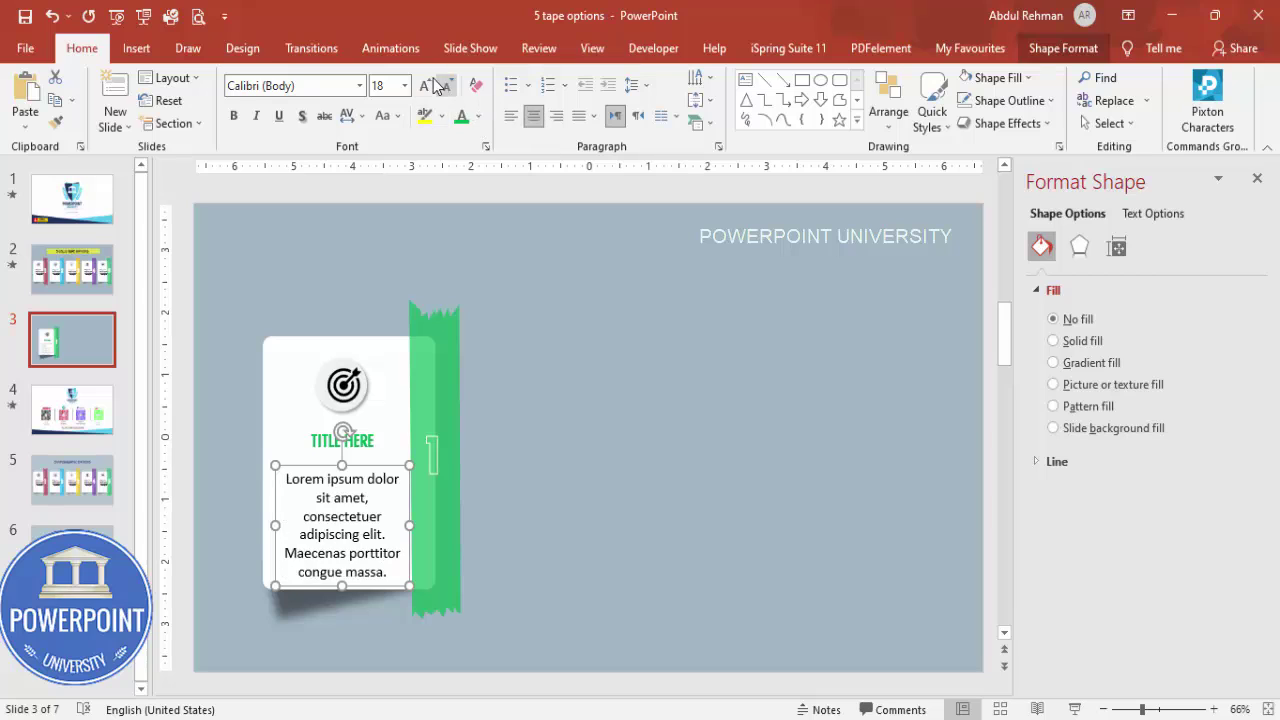
left_click(447, 88)
left_click(447, 88)
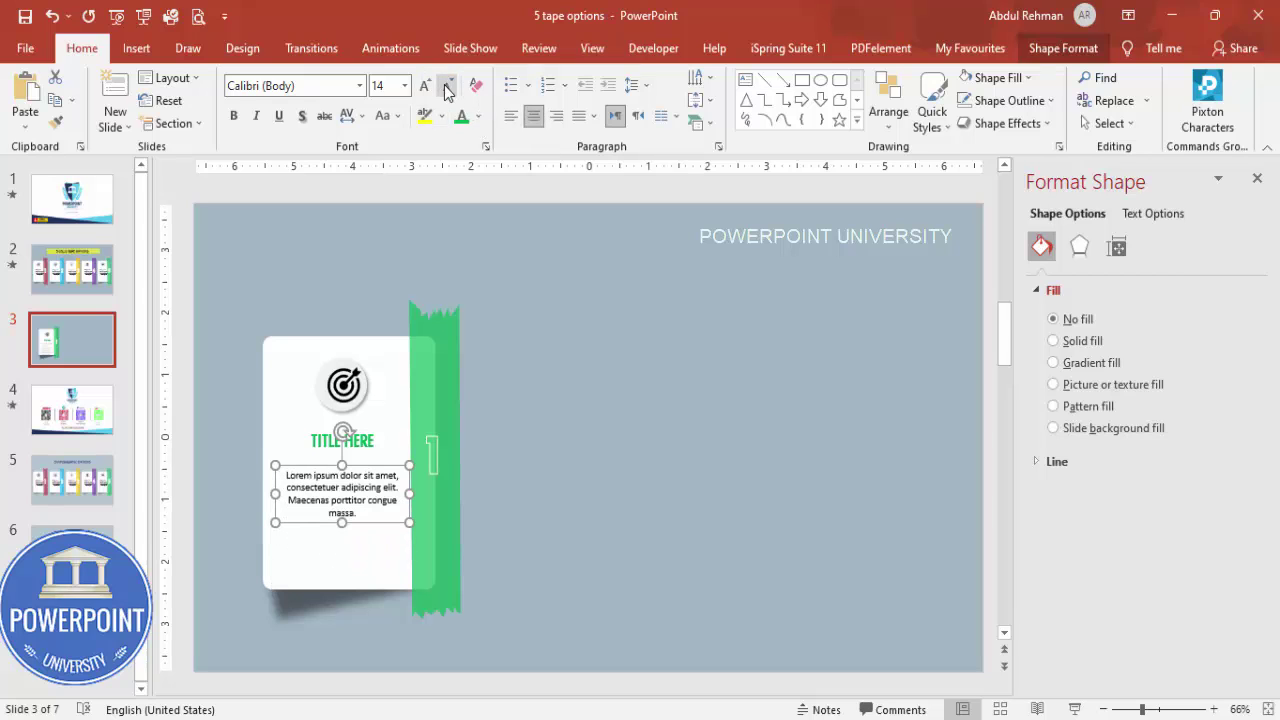
left_click(591, 565)
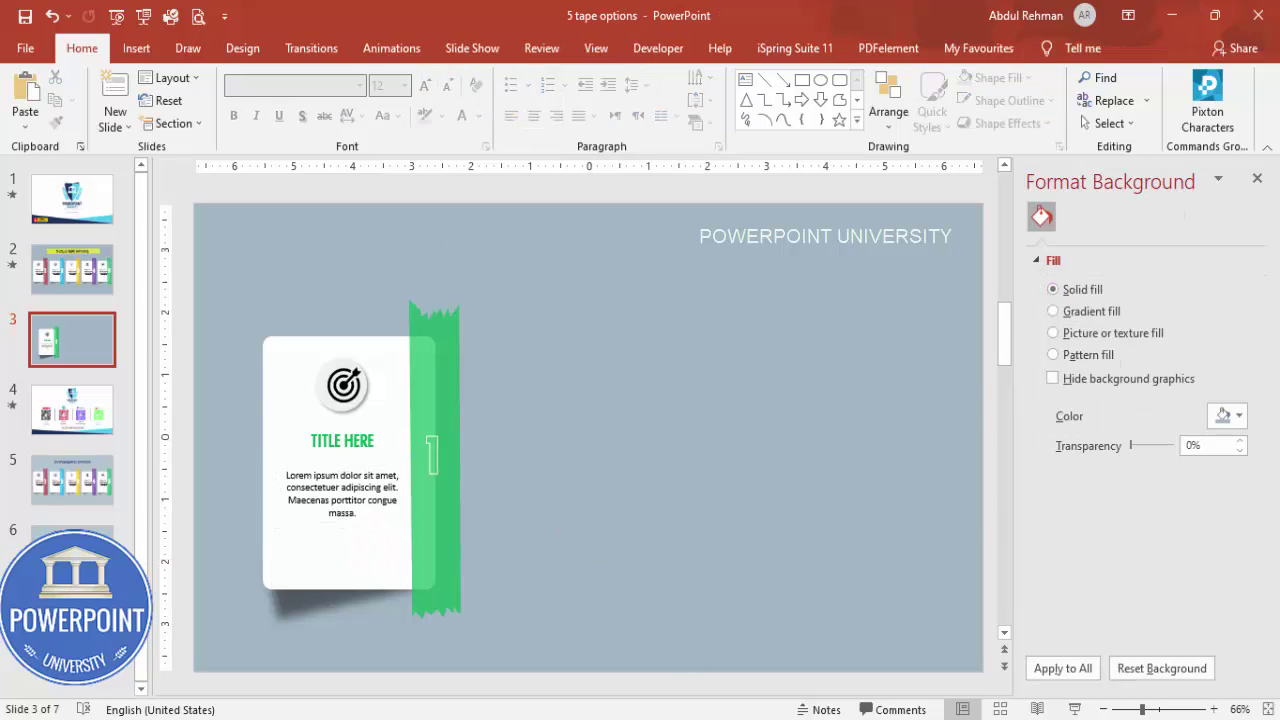
Move the whole card with its tape left and up on the slide.
left_click(1104, 709)
left_click_drag(608, 662, 104, 234)
left_click_drag(411, 407, 371, 390)
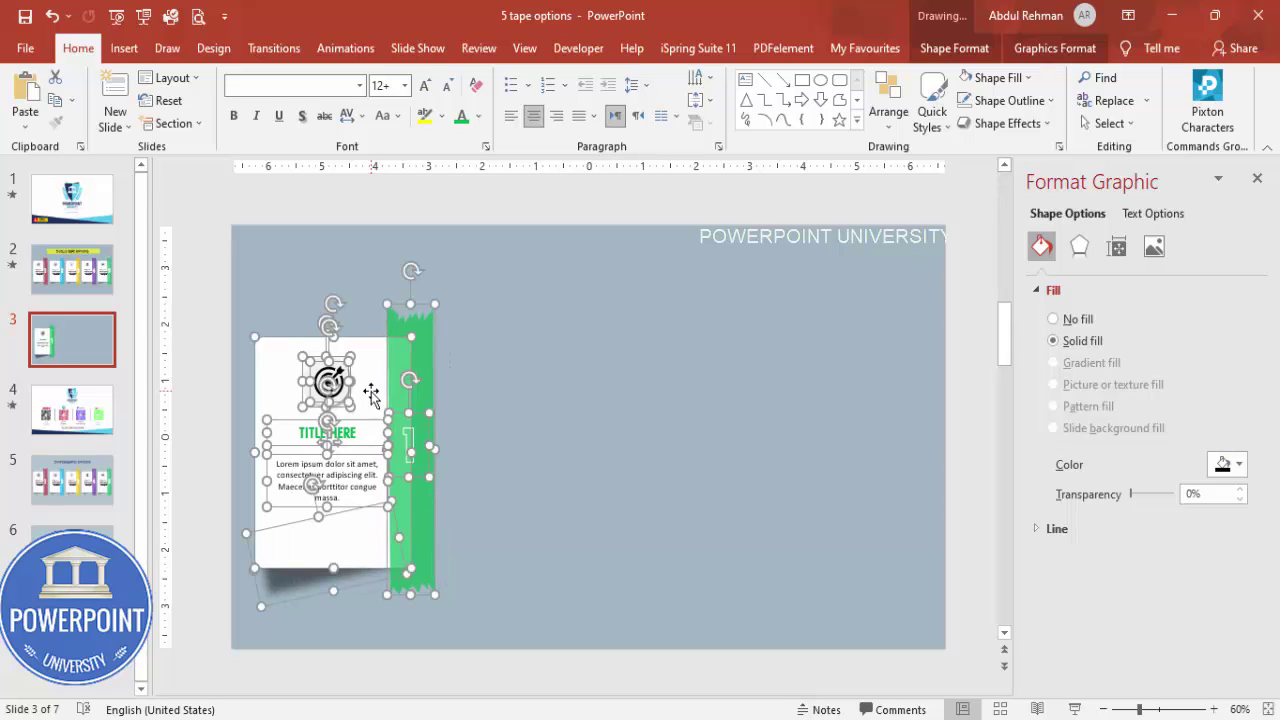
left_click(545, 446)
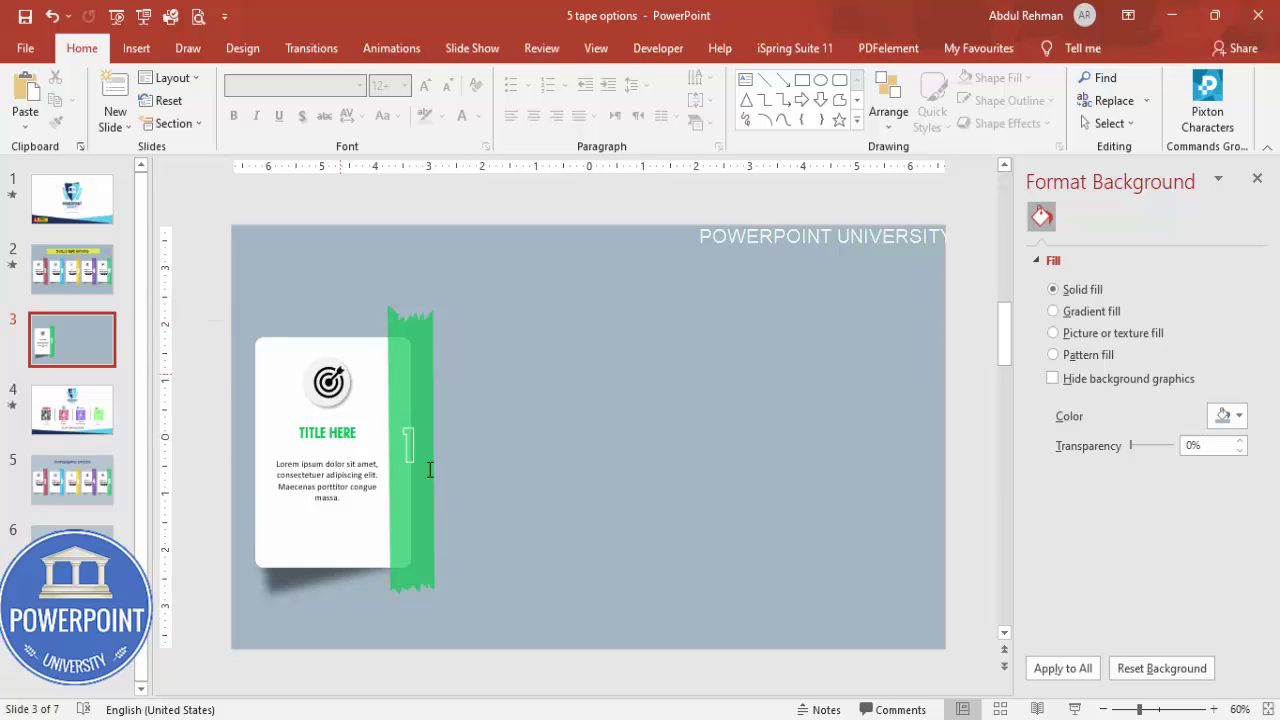
Group the card's icon, title, body text and shadow with Ctrl+G.
left_click_drag(542, 620, 365, 210)
left_click(486, 364)
left_click(400, 337)
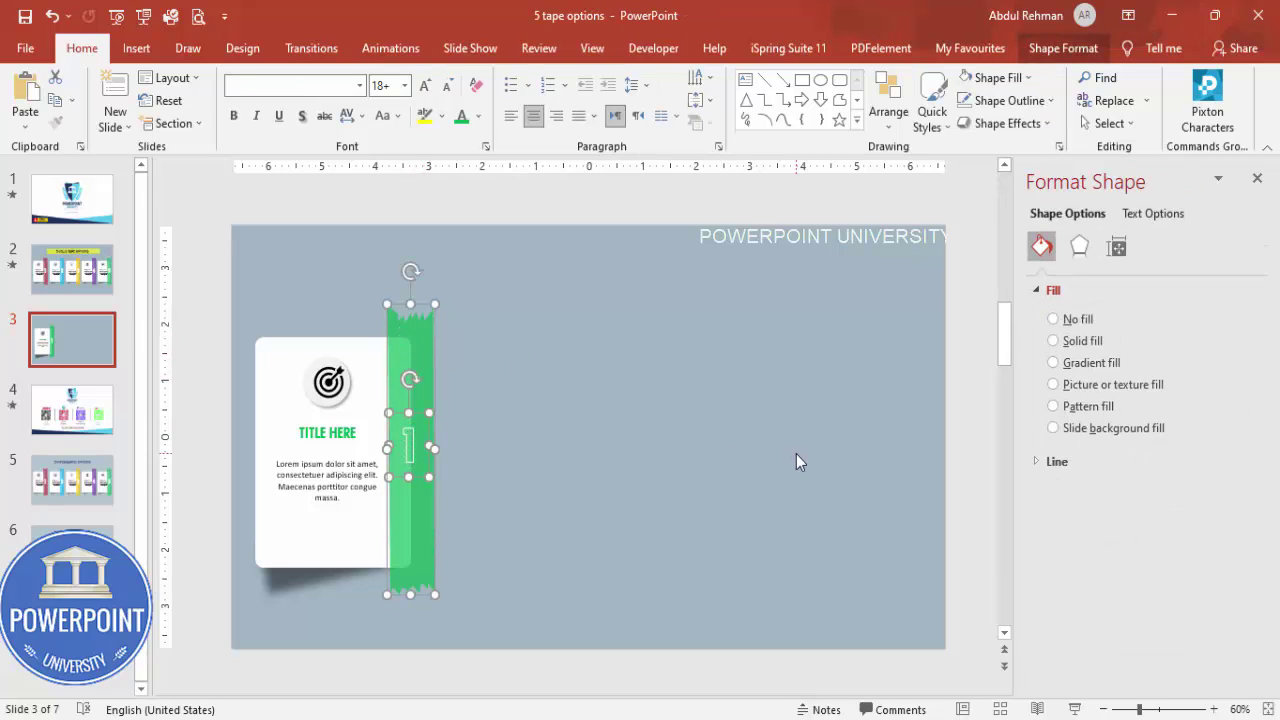
key("Tab")
left_click_drag(183, 306, 568, 639)
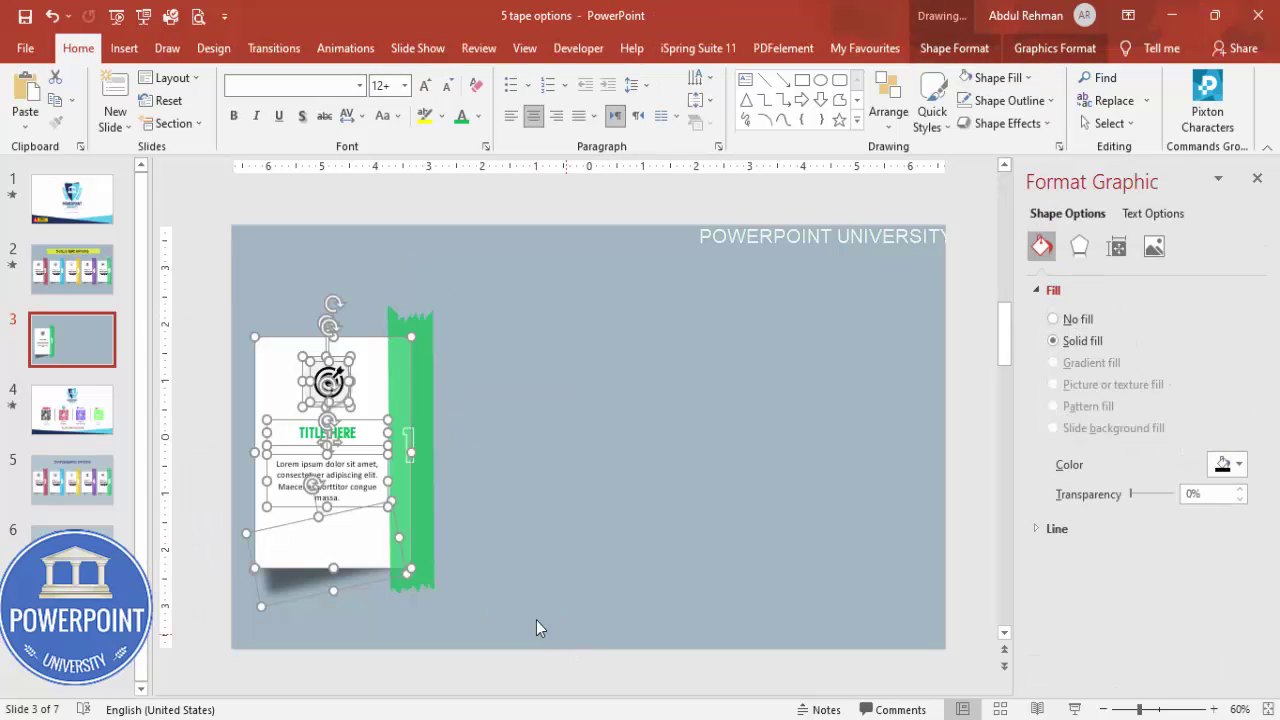
key("ctrl+g")
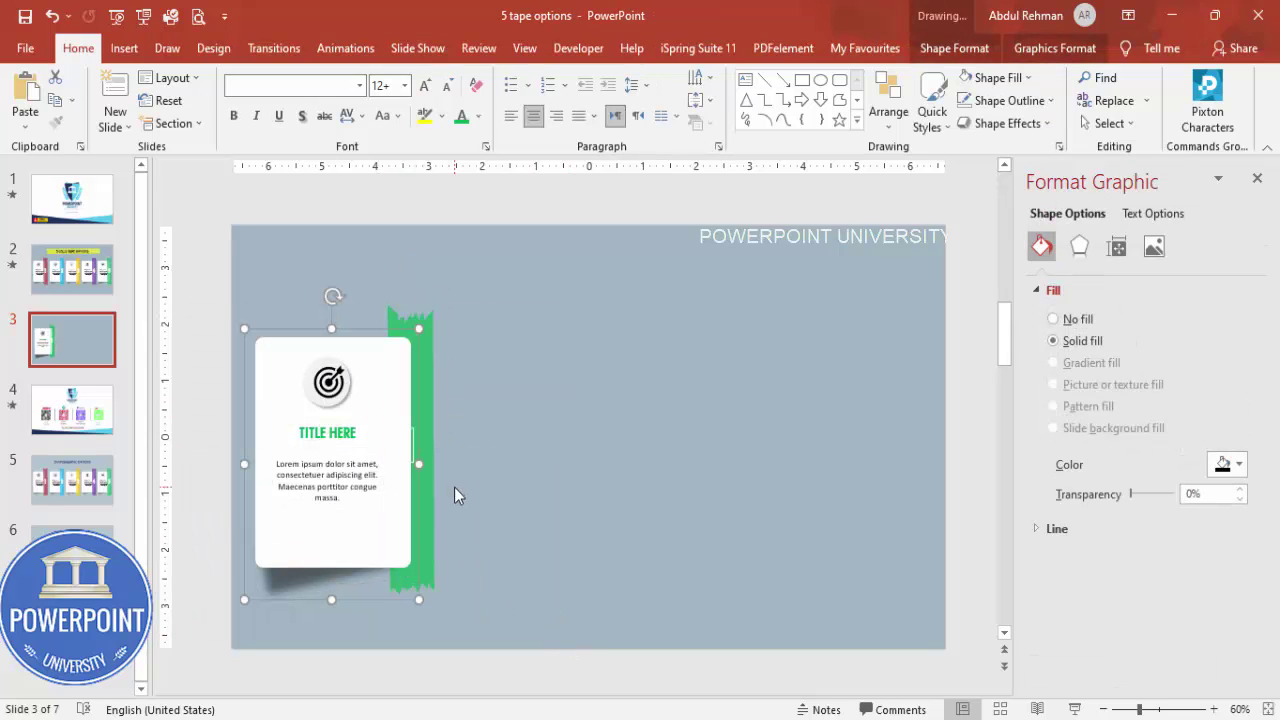
Send the card group to the back, behind the green tape.
left_click(1055, 48)
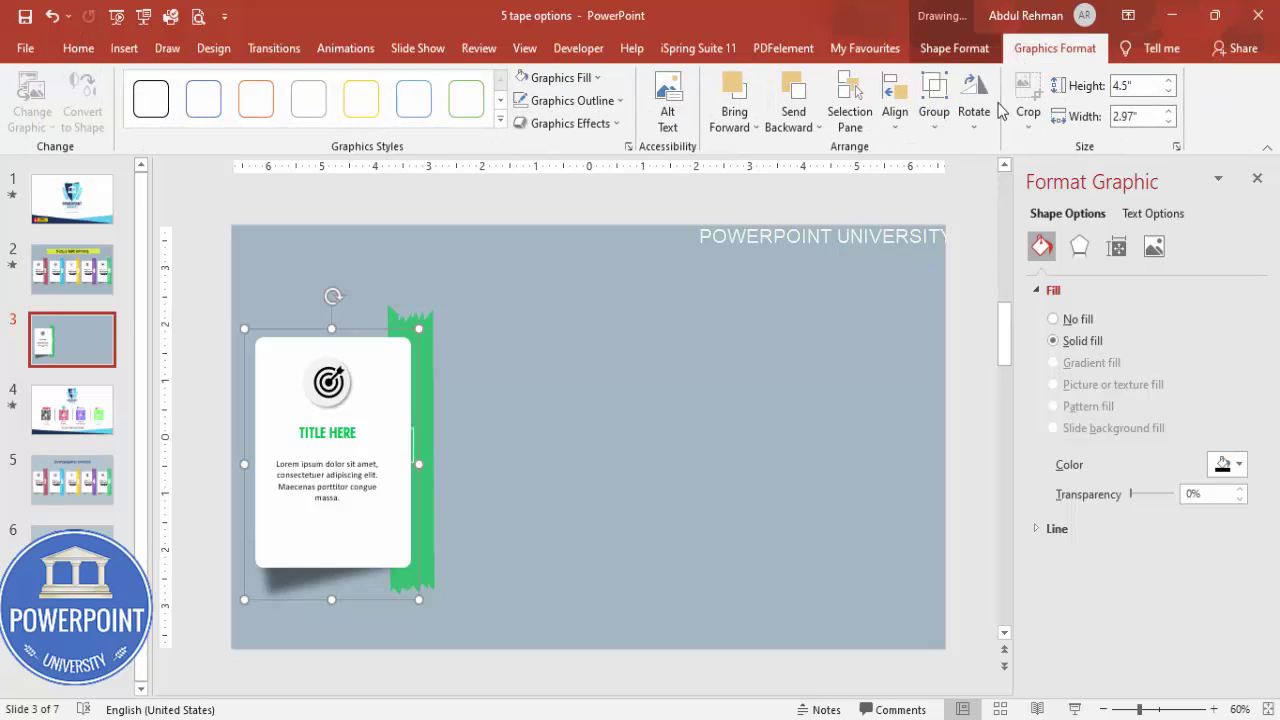
left_click(790, 133)
left_click(834, 171)
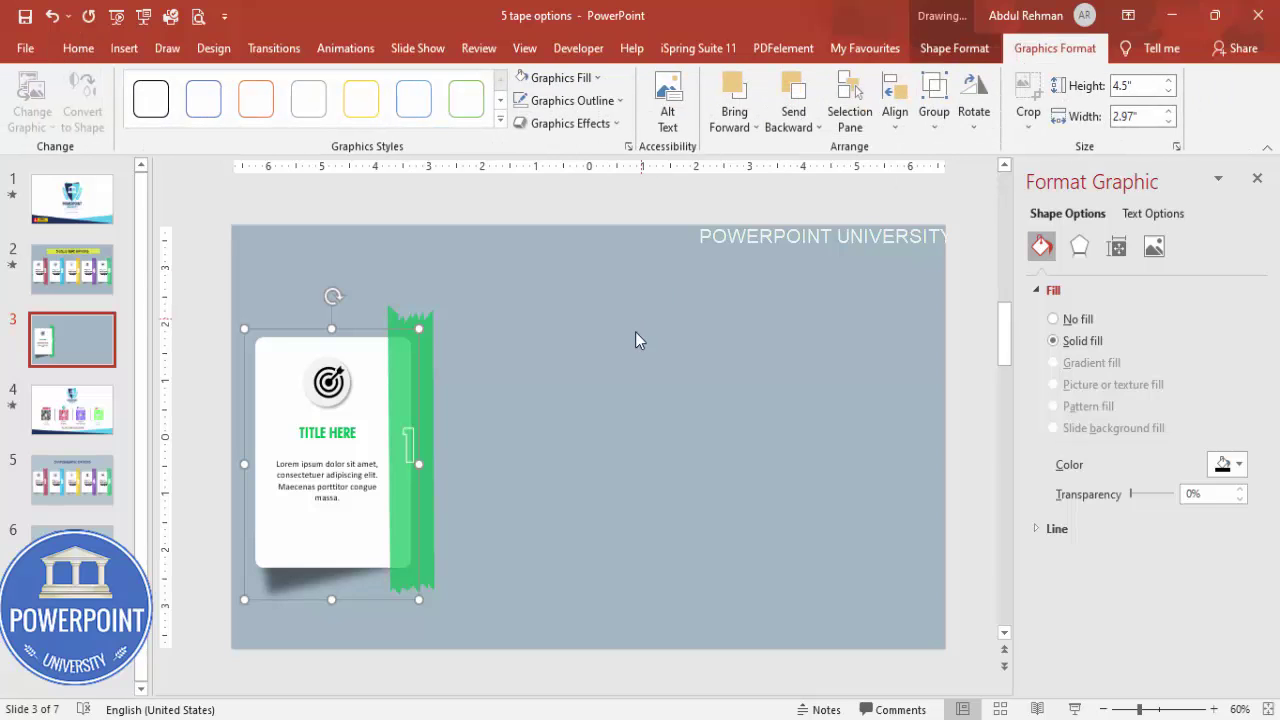
left_click(634, 337)
Try moving the tape and card group, then undo the moves.
left_click(430, 372)
left_click_drag(507, 346, 527, 350)
left_click(368, 368)
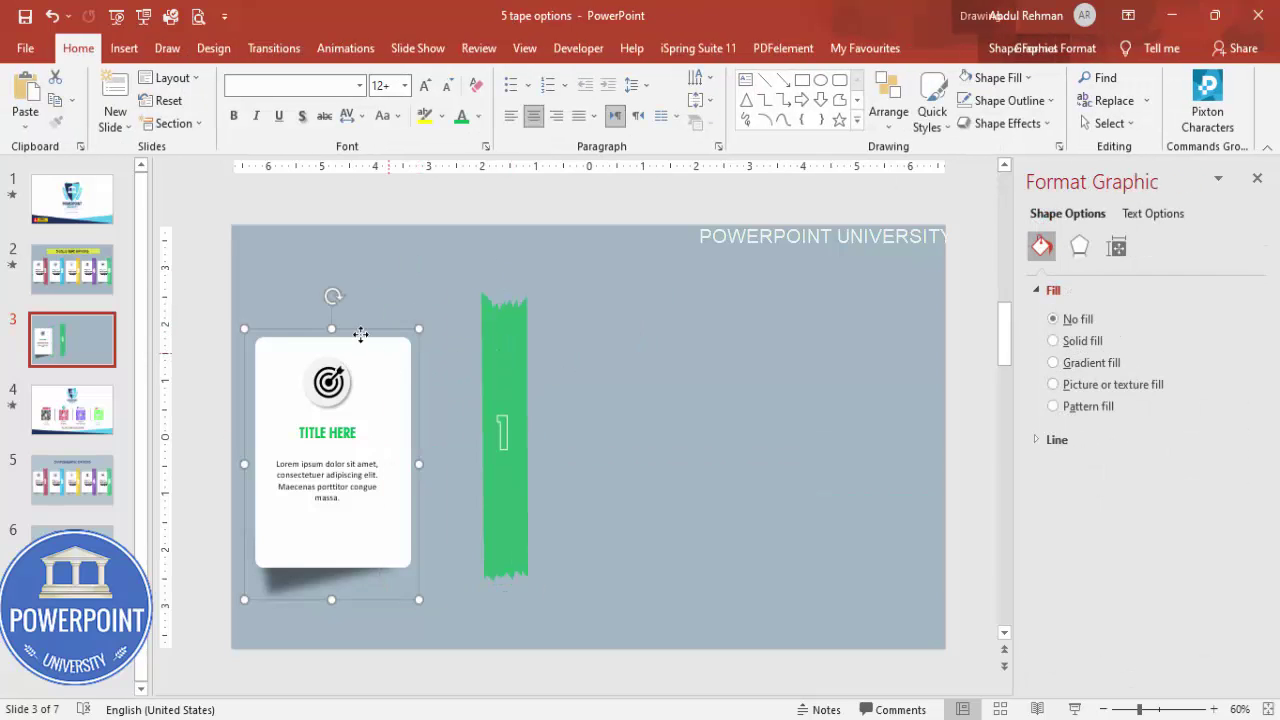
left_click_drag(368, 368, 322, 342)
key("ctrl+z")
key("ctrl+z")
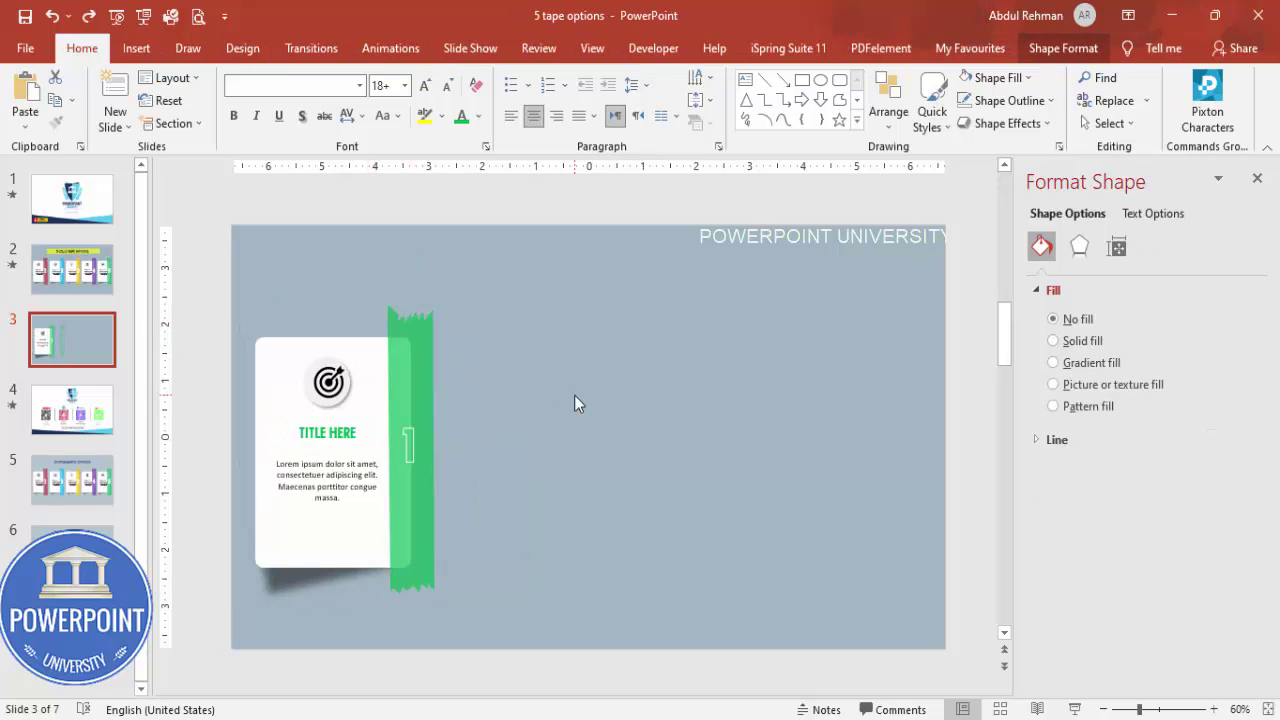
left_click(575, 398)
Duplicate the card and its tape to the right.
left_click_drag(530, 628, 184, 246)
left_click_drag(353, 362, 839, 386)
left_click(668, 251)
Give the middle tape a solid purple fill and the third tape blue.
left_click(647, 338)
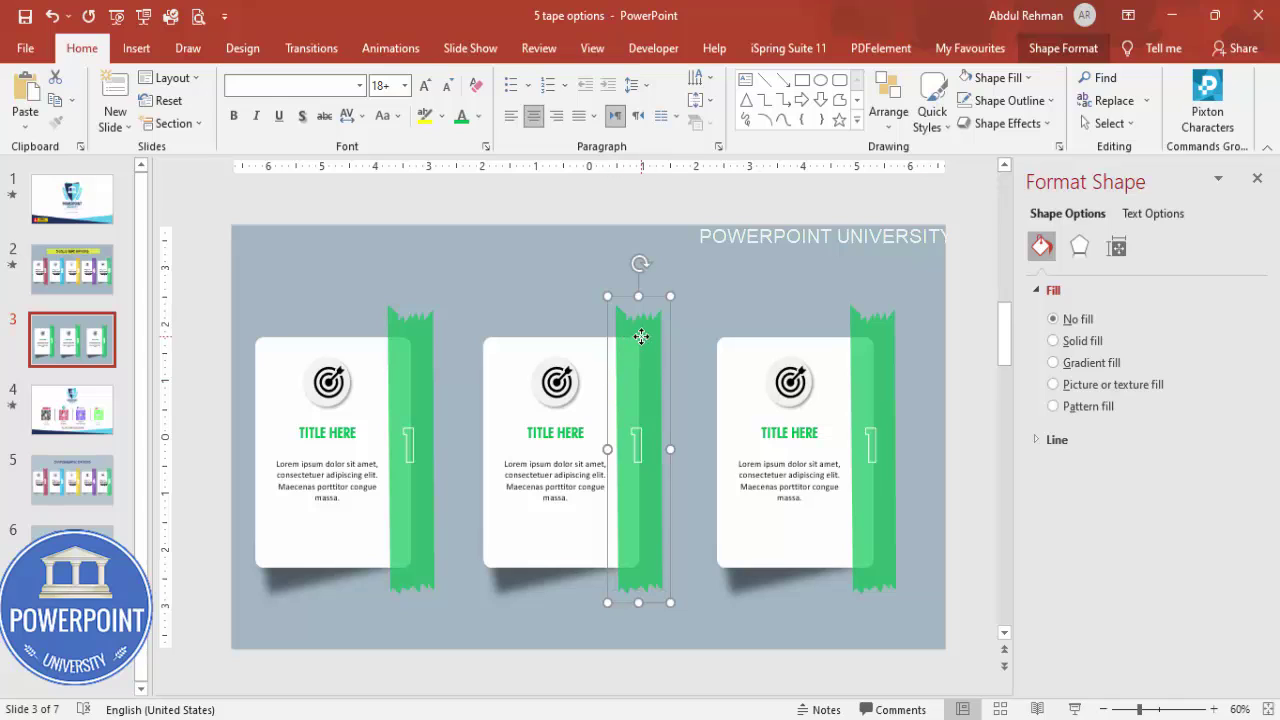
left_click(1078, 341)
left_click(1222, 464)
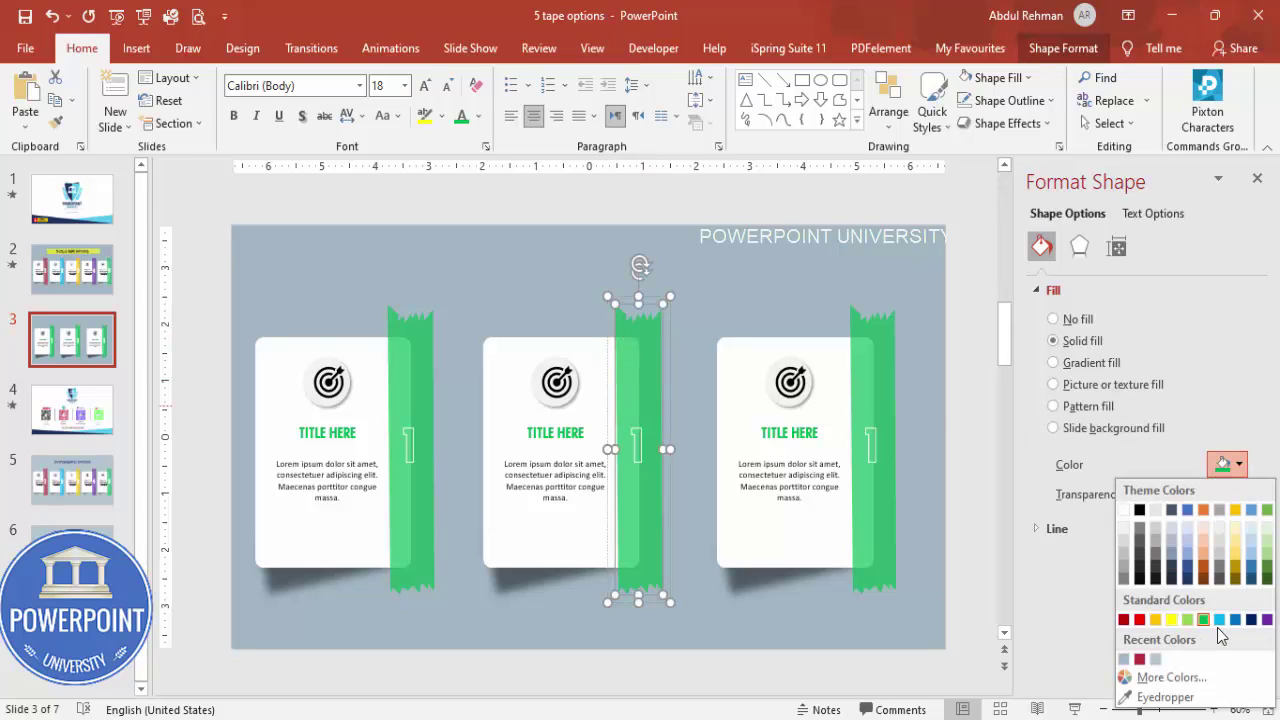
left_click(1266, 620)
left_click(867, 337)
left_click(1226, 464)
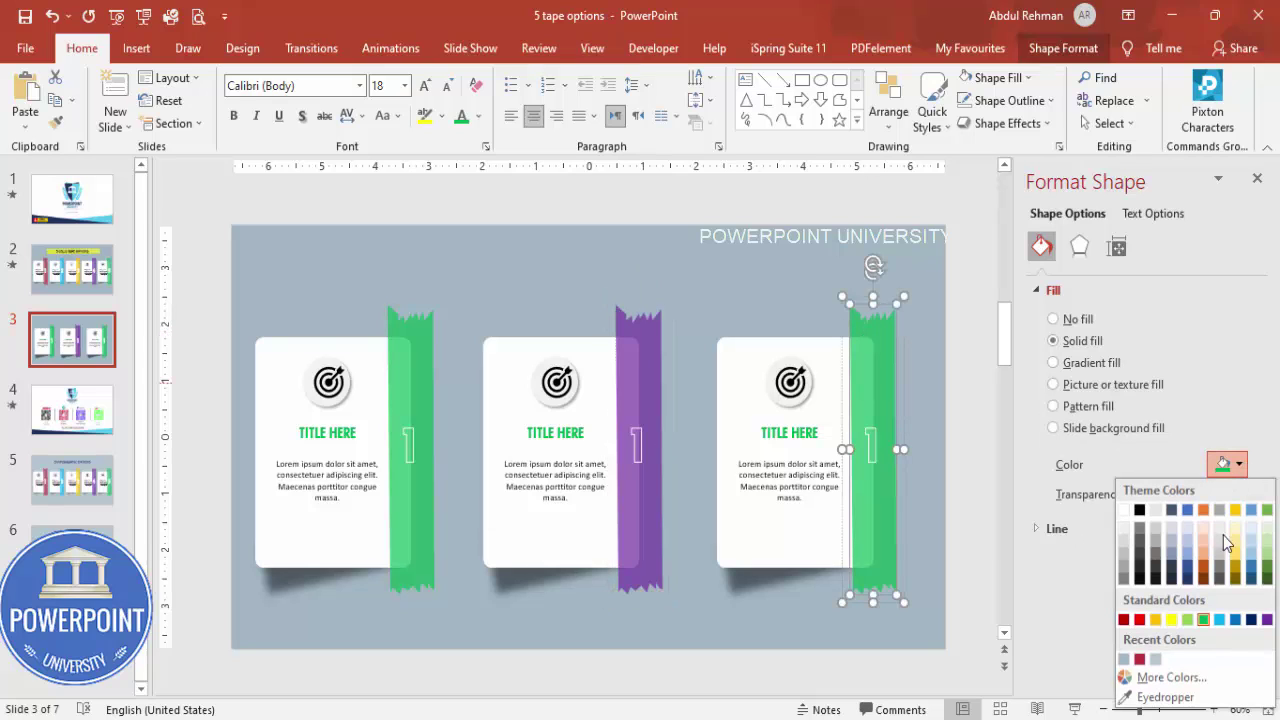
left_click(1236, 620)
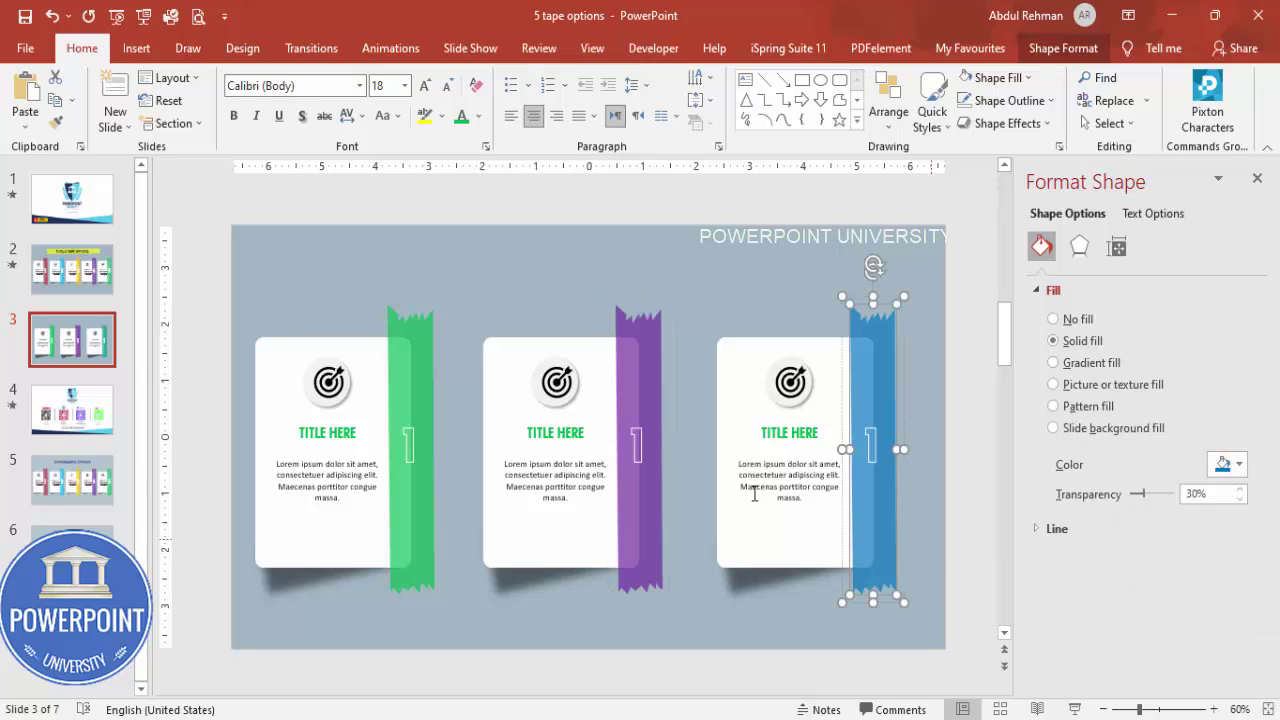
Renumber the purple tape to 2 and delete the 1 on the blue tape.
left_click(648, 449)
key("BackSpace")
type("2")
left_click(872, 449)
key("BackSpace")
Color the middle card's TITLE HERE purple to match its tape.
type("3")
left_click(575, 433)
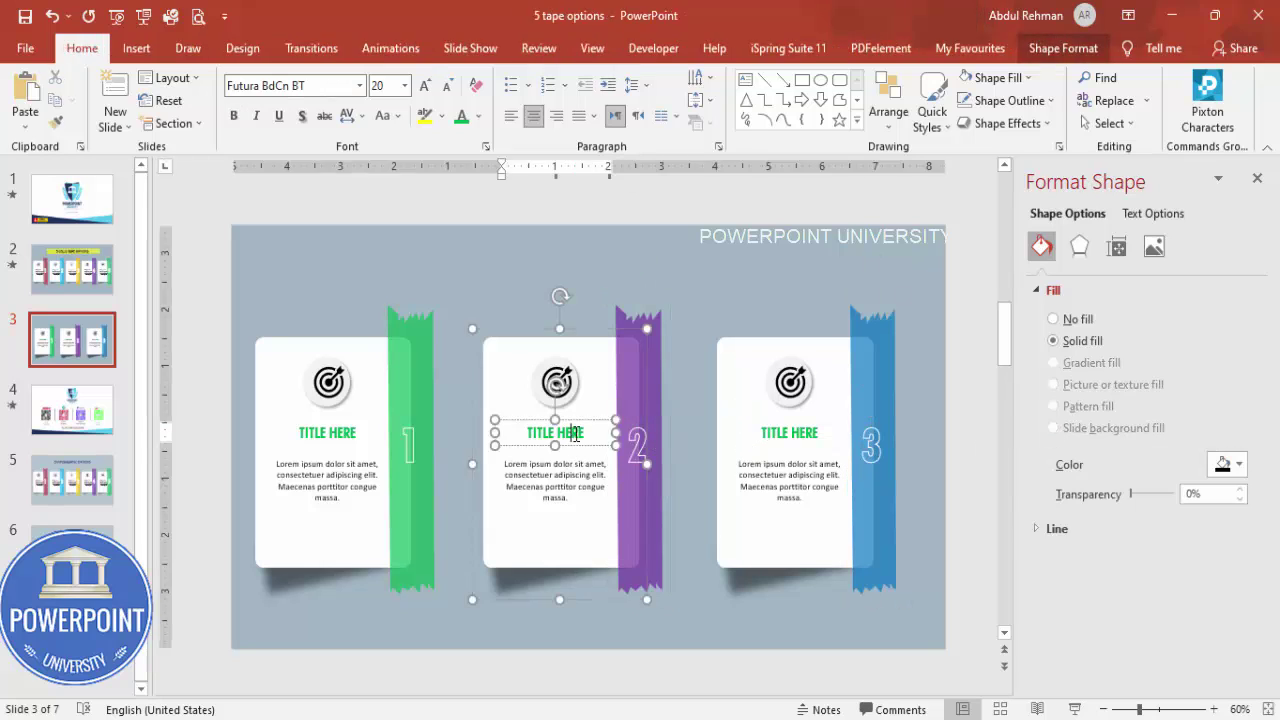
left_click(576, 420)
left_click(478, 116)
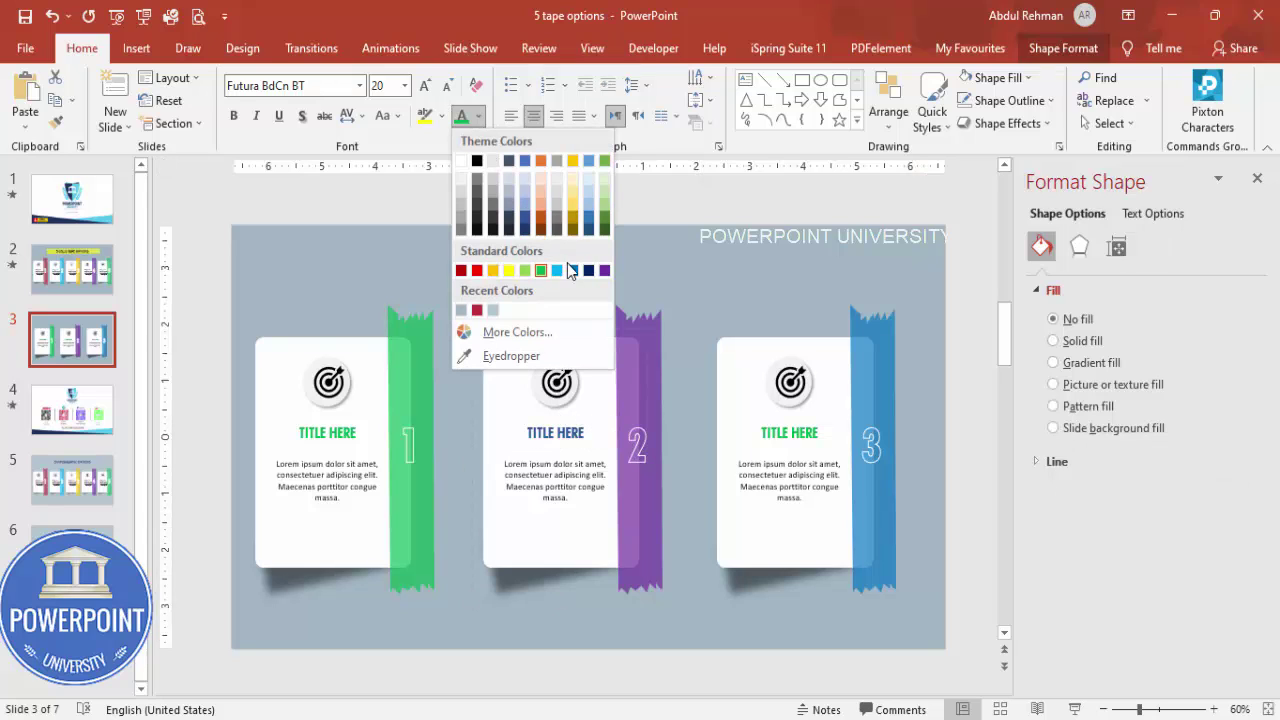
left_click(604, 270)
Color the third card's TITLE HERE blue to match its tape.
left_click(810, 428)
left_click(818, 420)
left_click(478, 116)
left_click(557, 271)
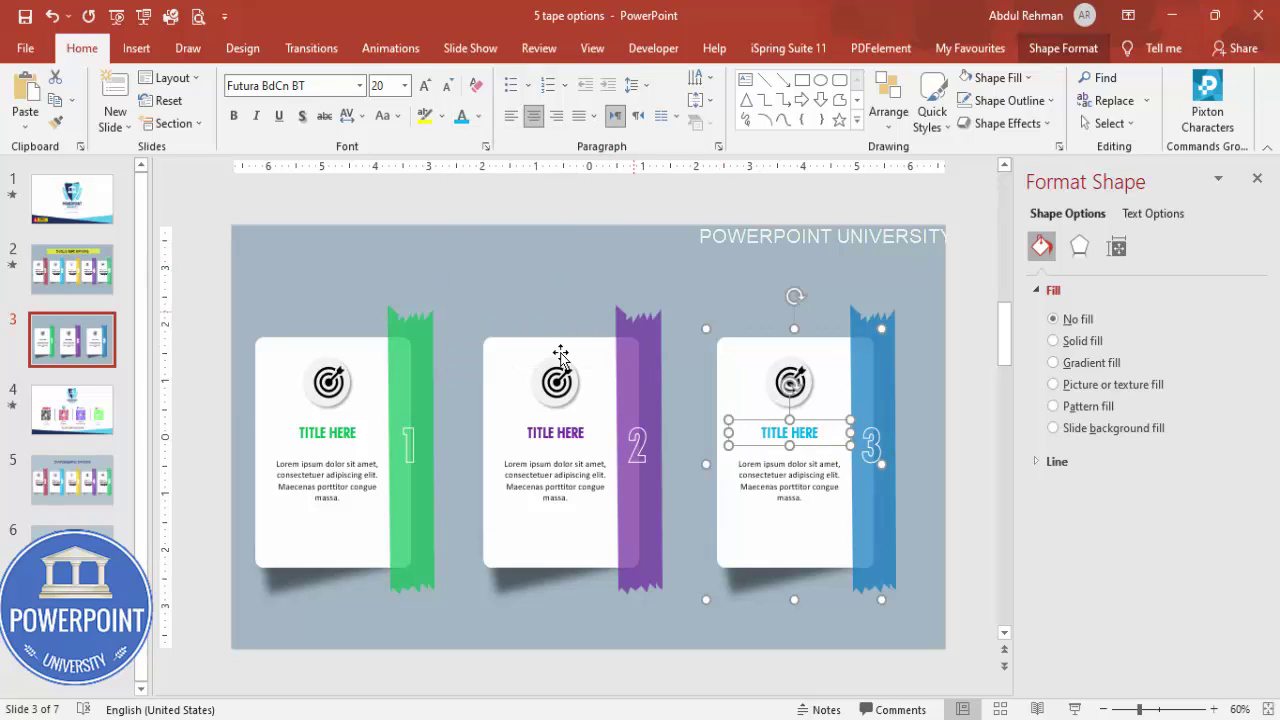
left_click(549, 390)
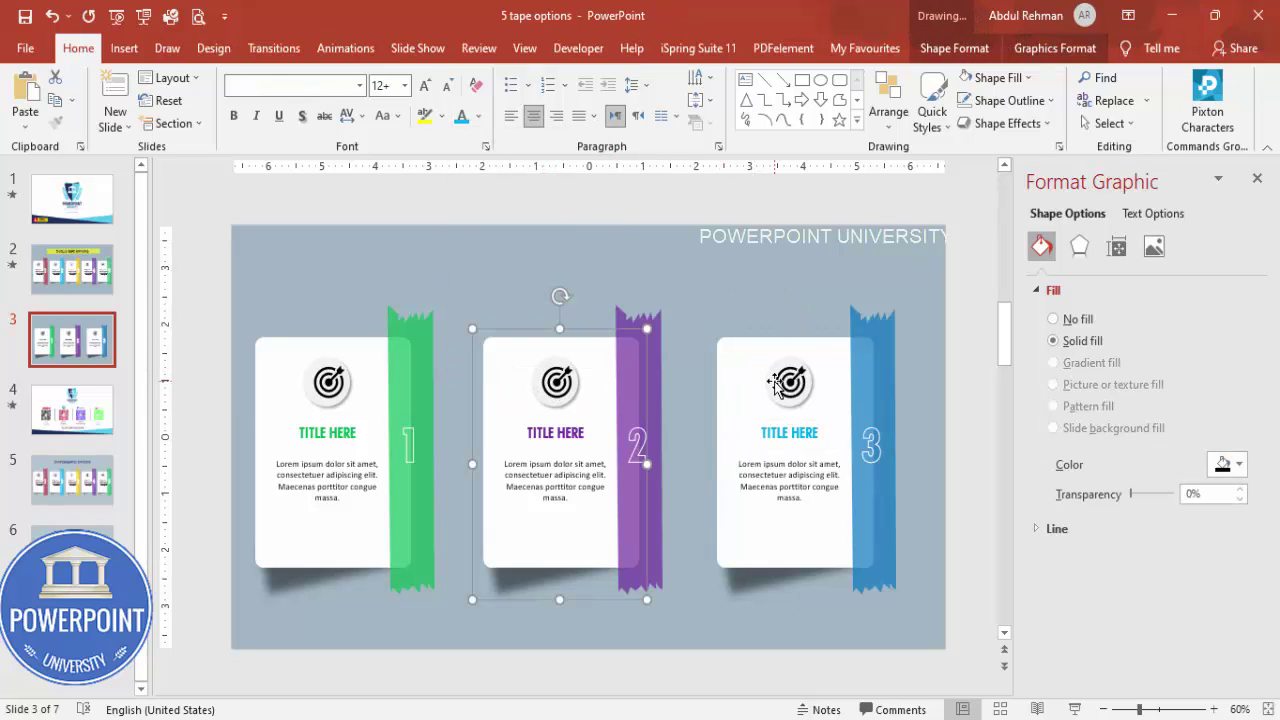
left_click(563, 383)
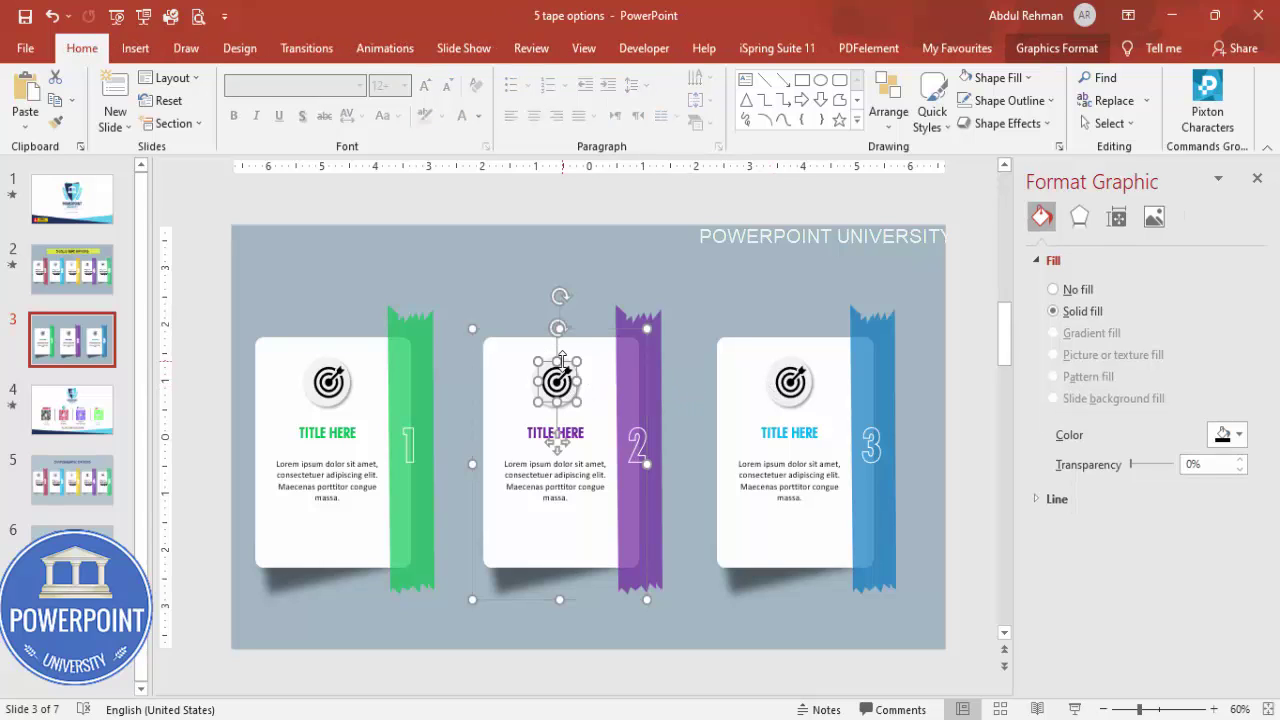
Swap the middle card's target icon for the presentation-board chart icon using Change Graphic > From Icons.
left_click(1053, 50)
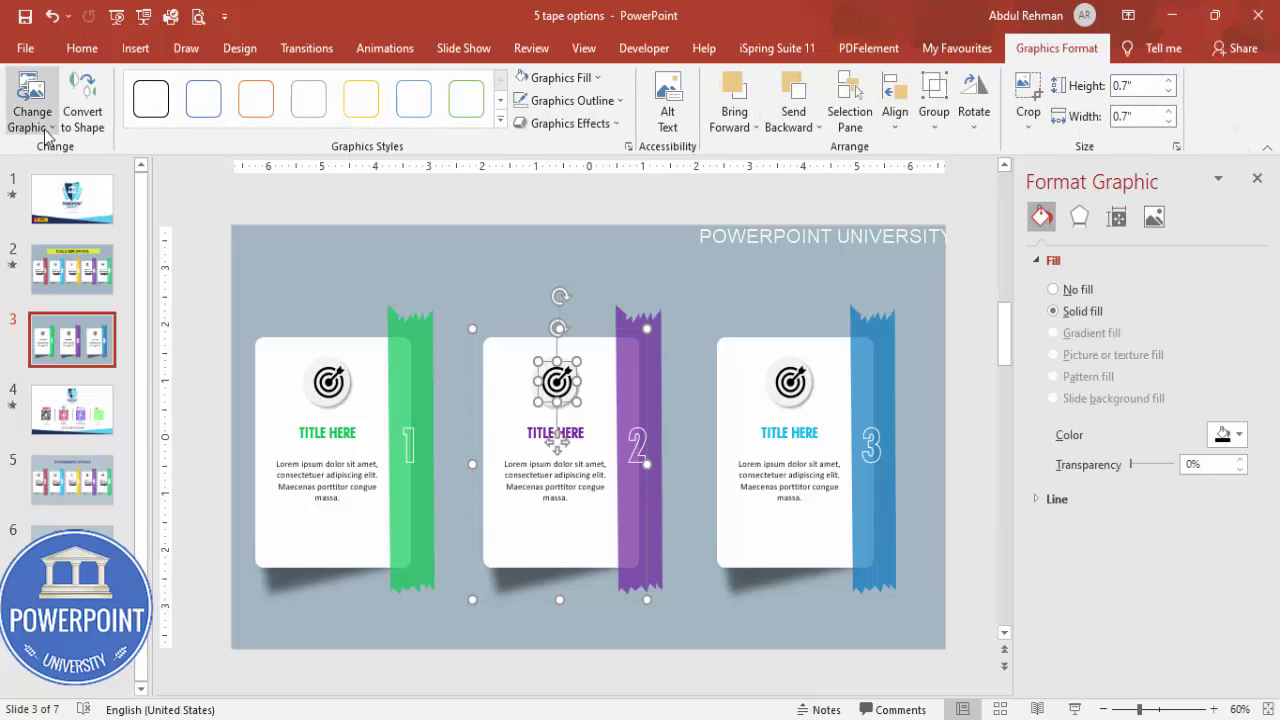
left_click(45, 131)
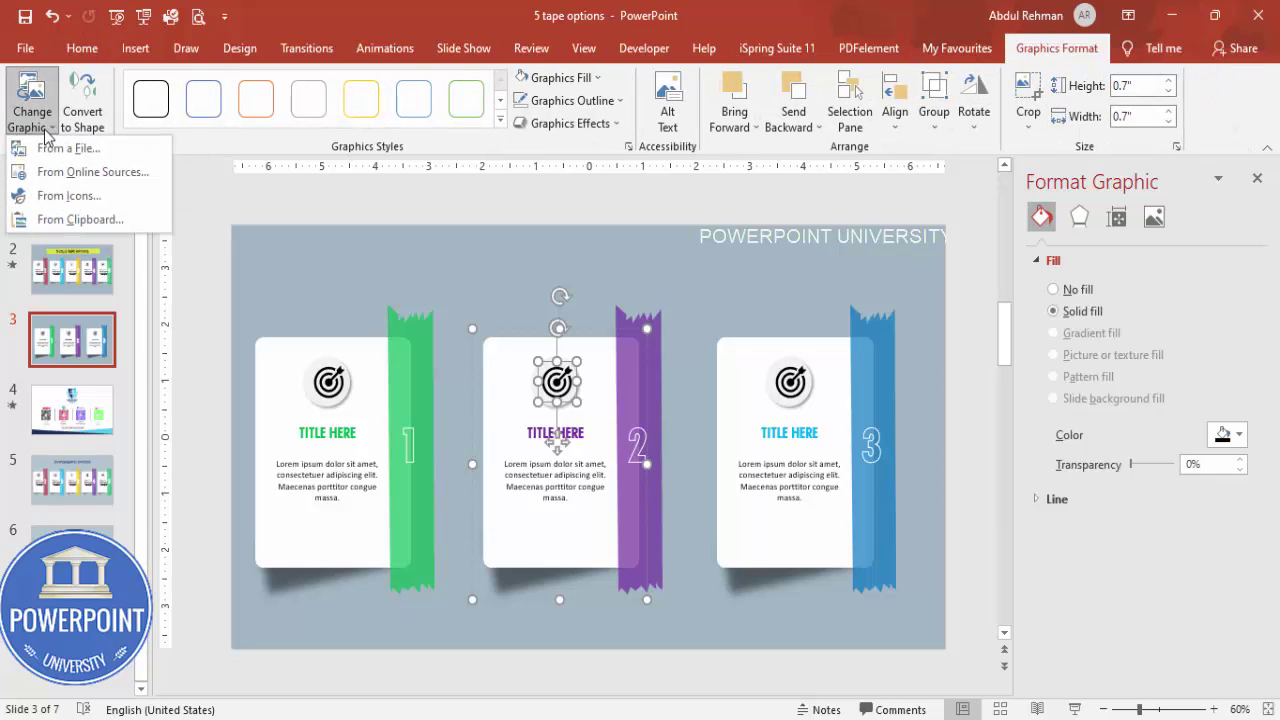
left_click(70, 196)
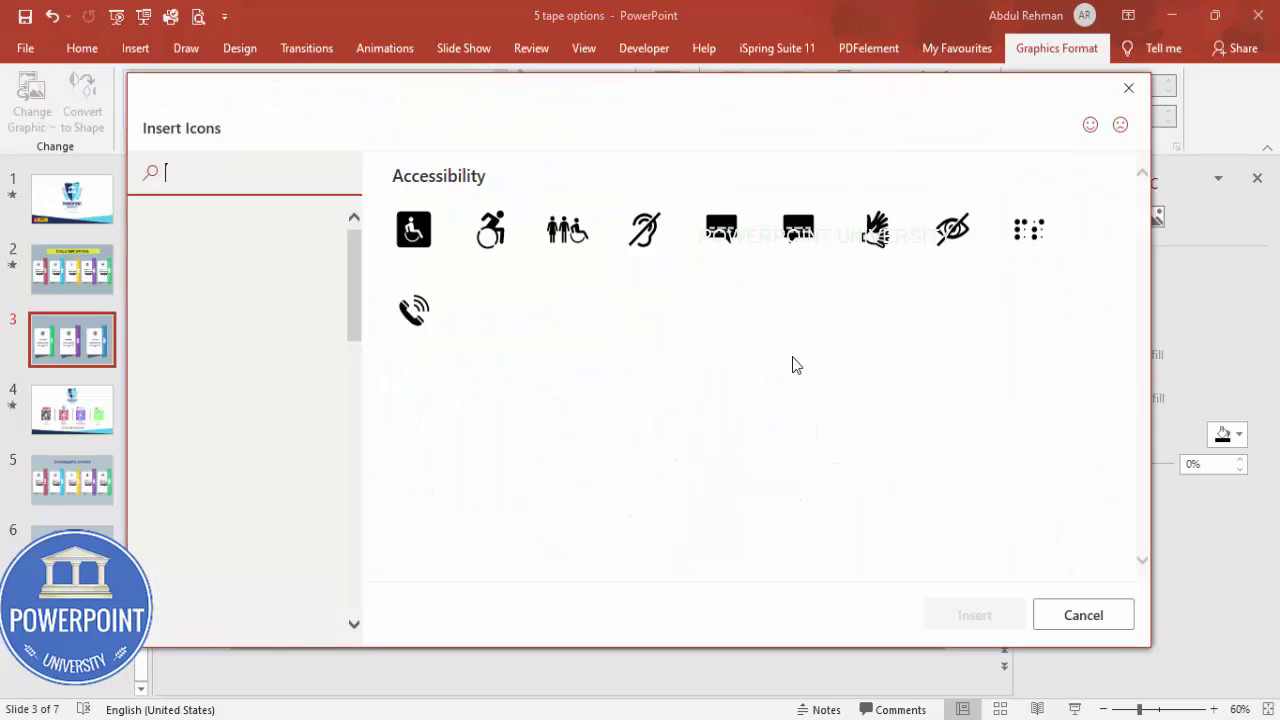
left_click(643, 540)
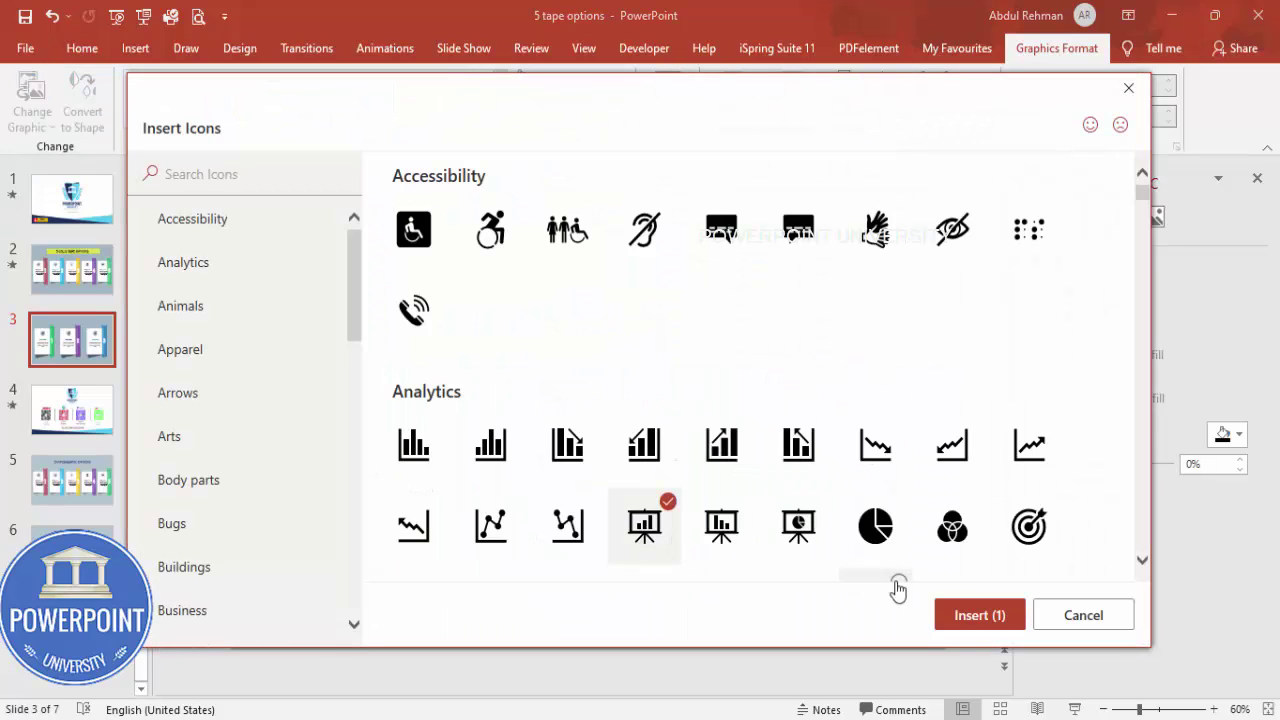
left_click(966, 616)
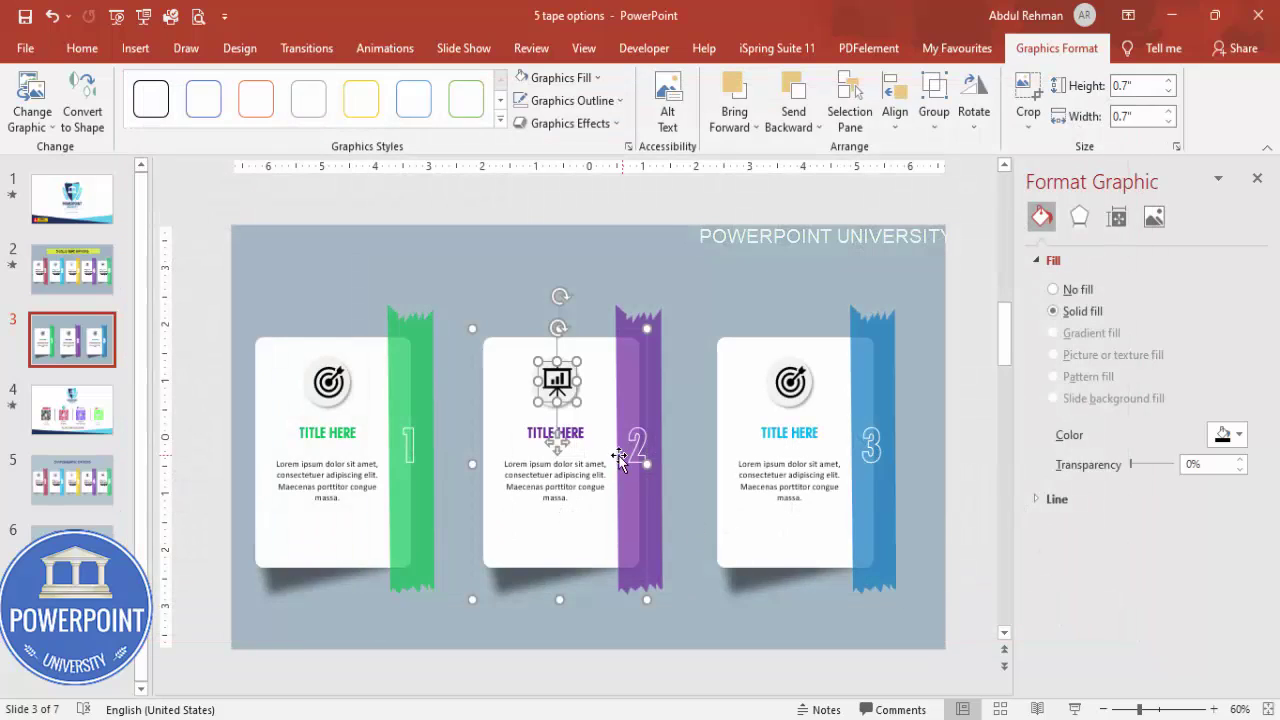